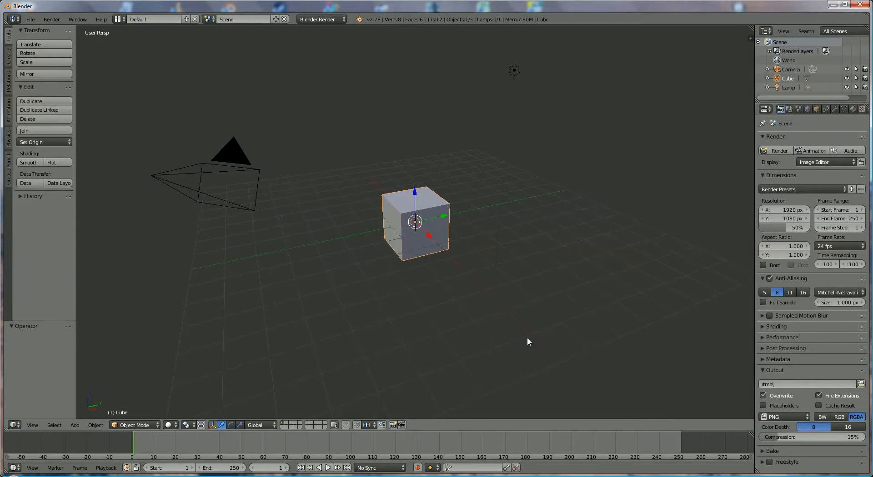
# Step: Start the Screencast Keys display from the 3D view's properties
pyautogui.press('n')
pyautogui.scroll(-8, 701, 353)
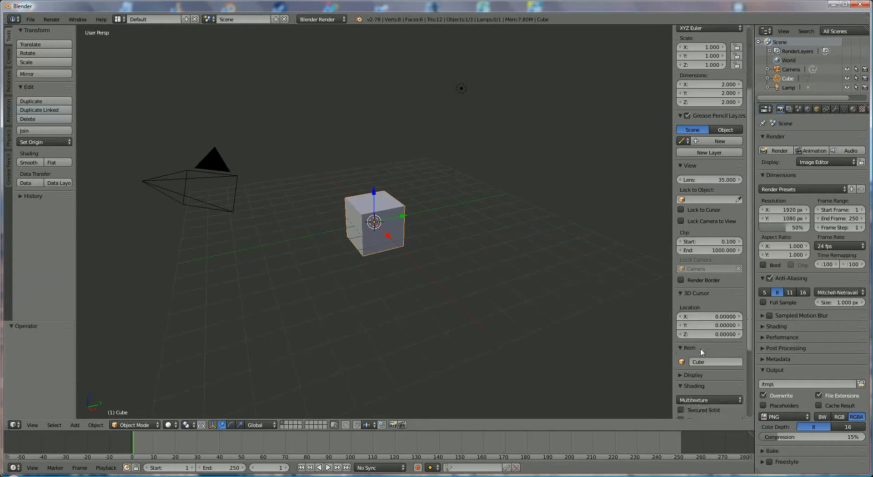
pyautogui.scroll(-1, 701, 352)
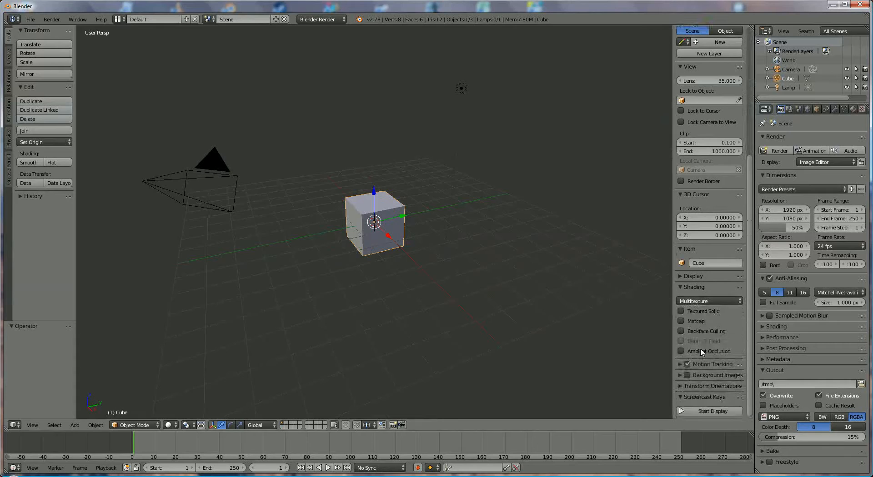
pyautogui.click(702, 412)
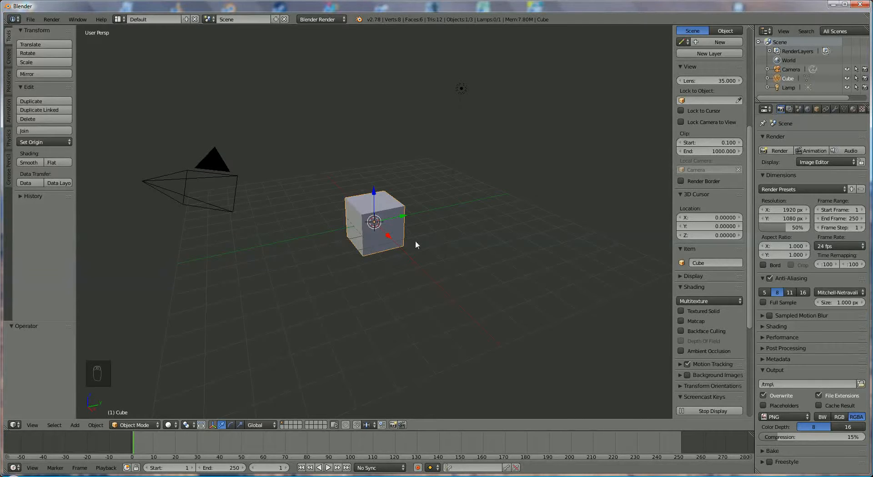
# Step: Delete the default cube from the scene
pyautogui.press('Delete')
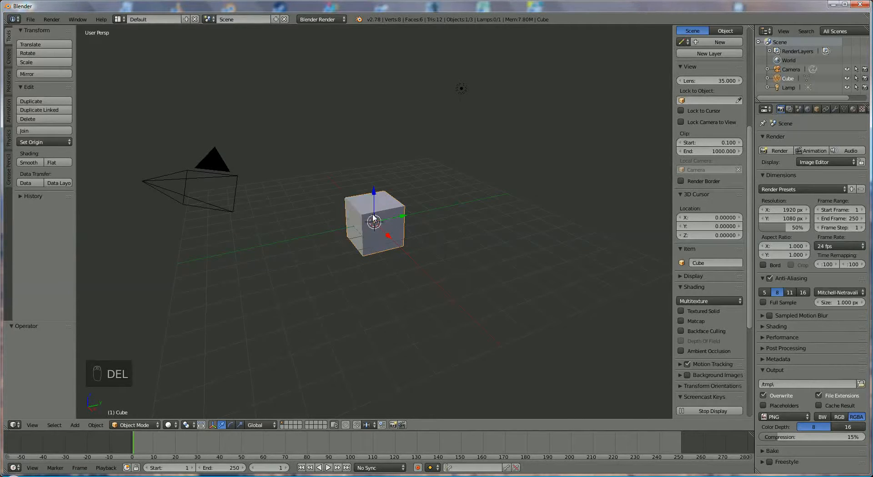
pyautogui.press('Delete')
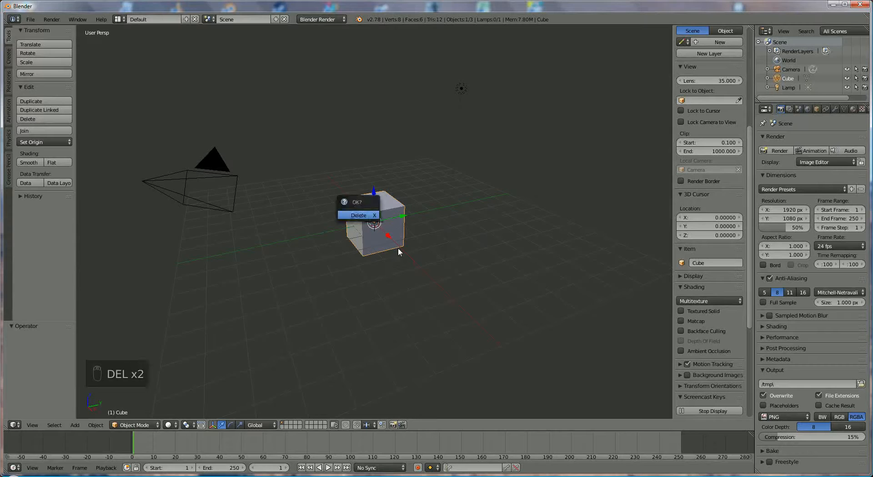
pyautogui.press('Delete')
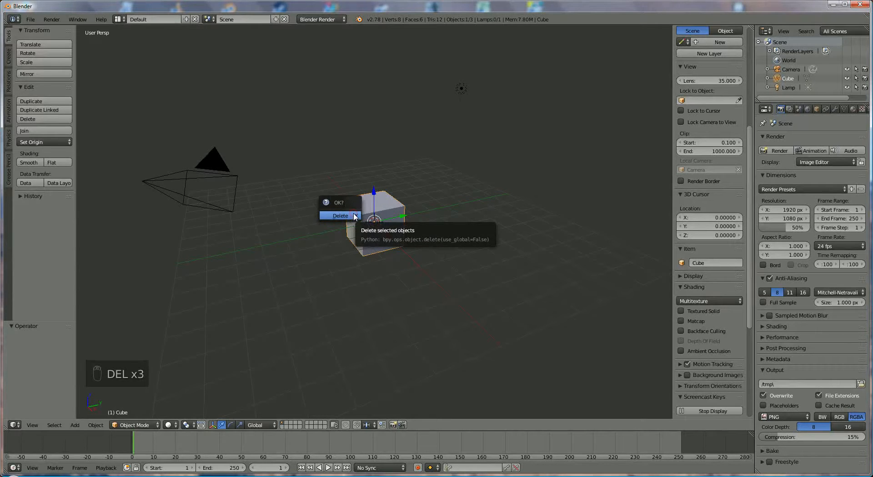
pyautogui.click(355, 216)
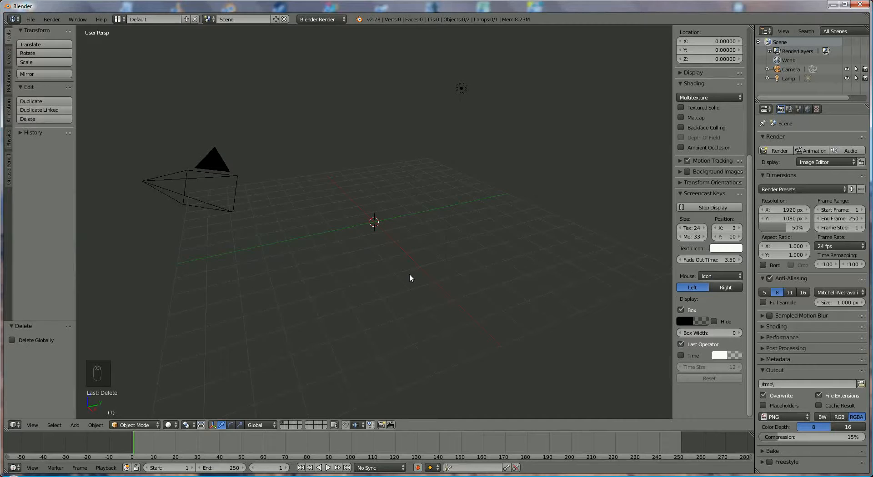
# Step: Add a mesh circle at the origin in top view and set its vertices to 3 to form a triangle
pyautogui.press('KP_7')
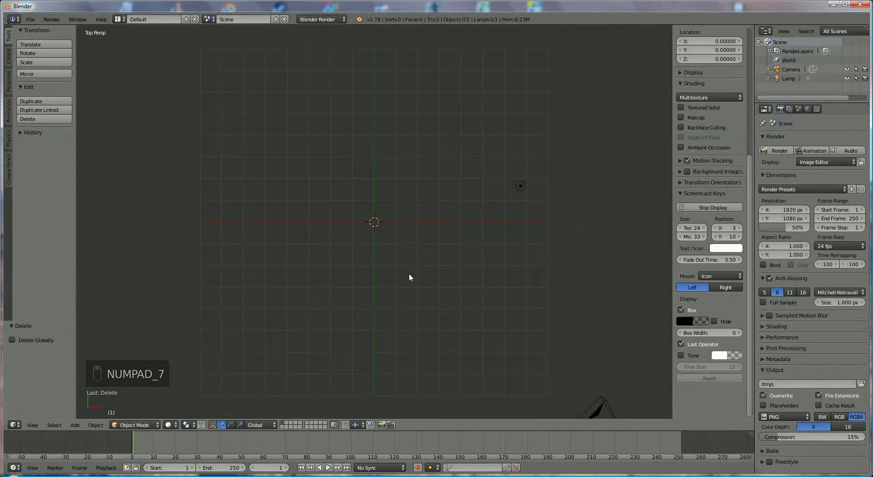
pyautogui.scroll(4, 408, 278)
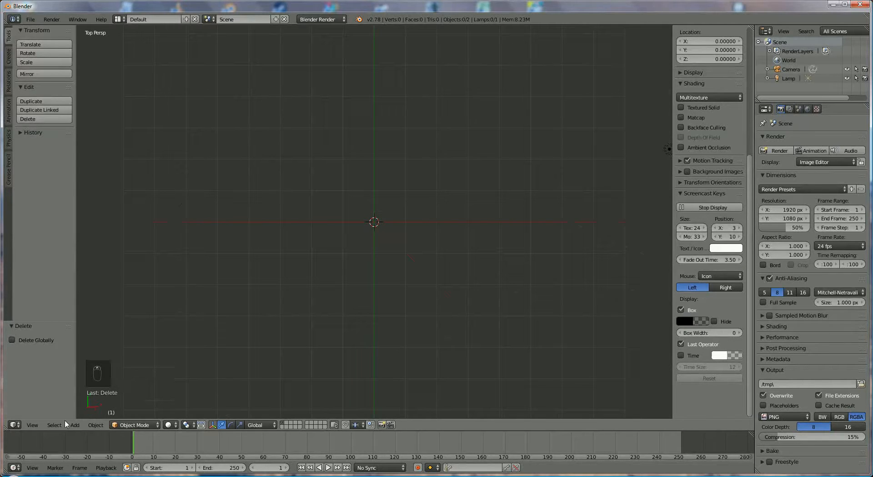
pyautogui.click(76, 427)
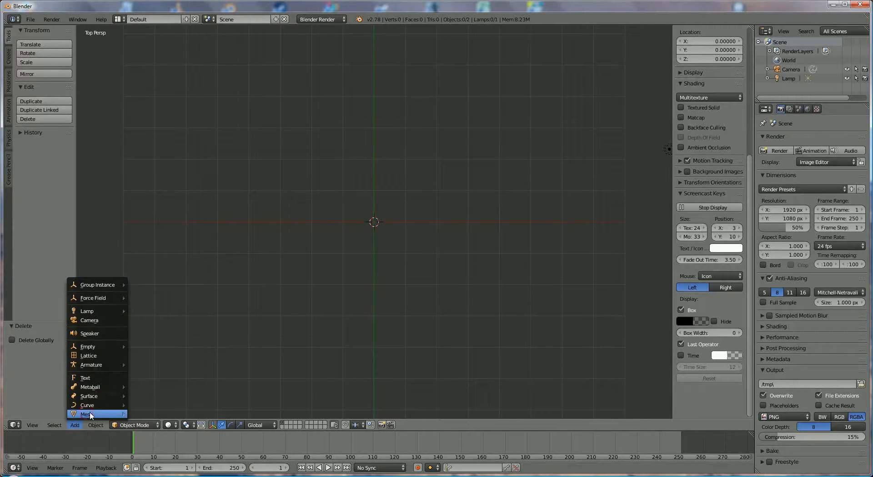
pyautogui.moveTo(87, 416)
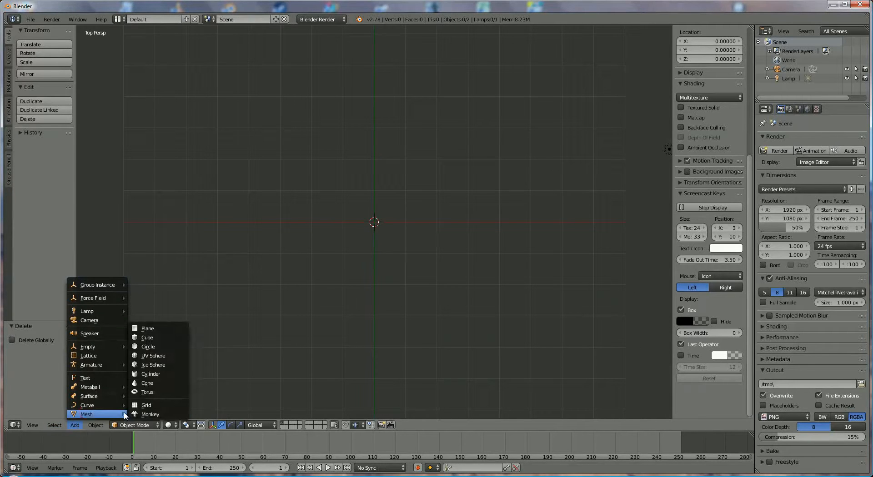
pyautogui.click(146, 348)
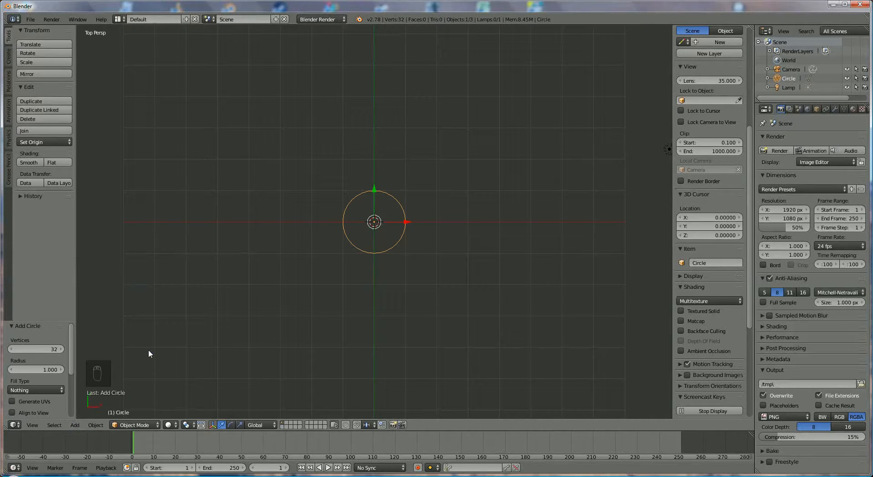
pyautogui.click(49, 350)
pyautogui.write('3')
pyautogui.press('Return')
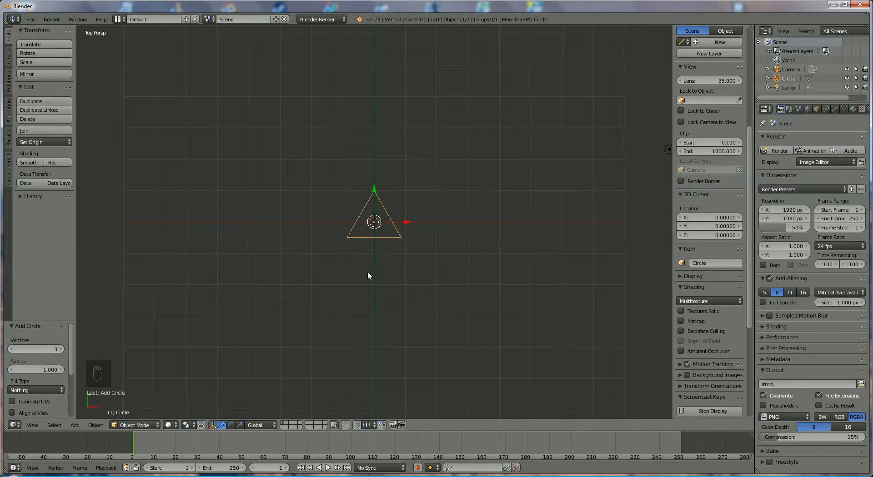
# Step: In Edit Mode, fill the triangle outline with a face and extrude it upward about 0.15 units
pyautogui.moveTo(389, 267); pyautogui.dragTo(434, 215, button='middle')
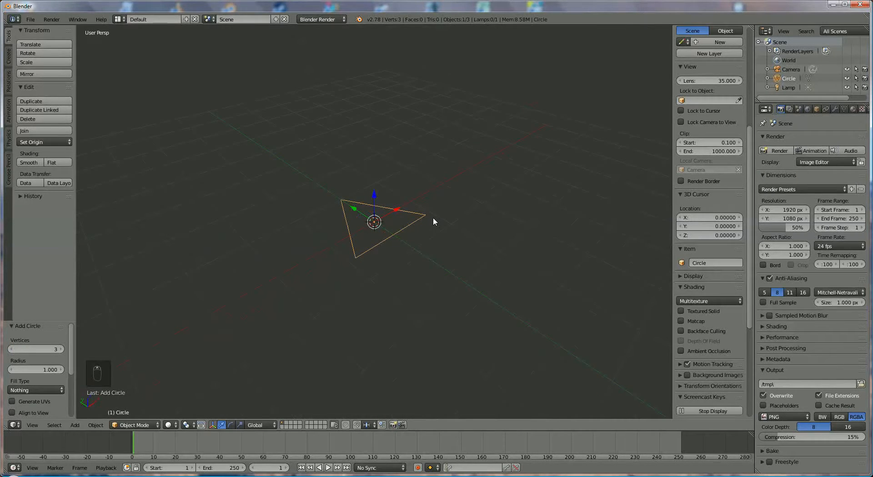
pyautogui.scroll(1, 433, 218)
pyautogui.scroll(3, 391, 268)
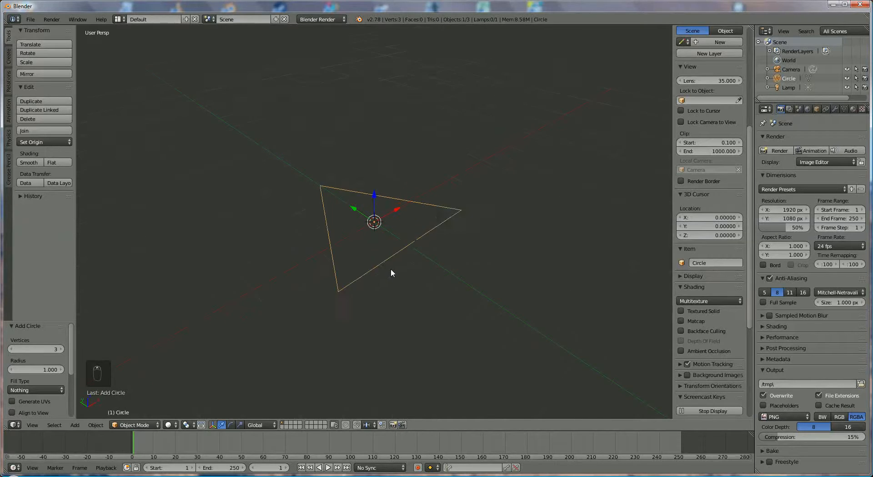
pyautogui.click(130, 427)
pyautogui.click(131, 405)
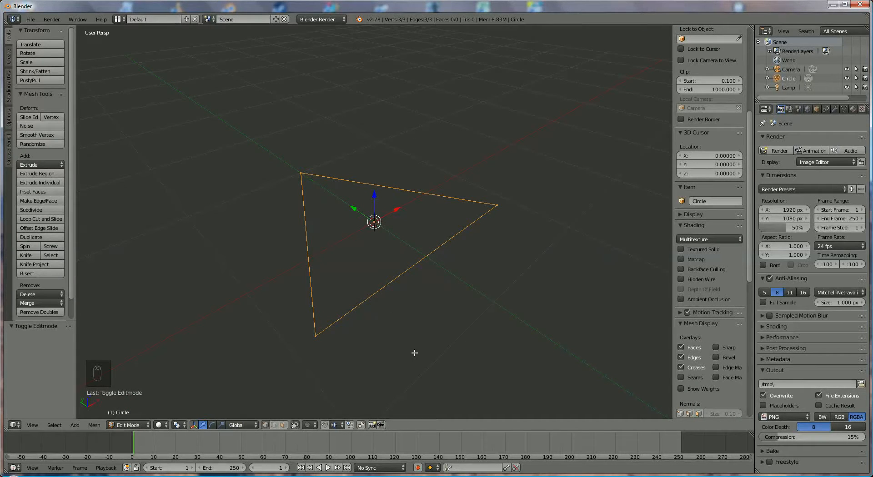
pyautogui.press('f')
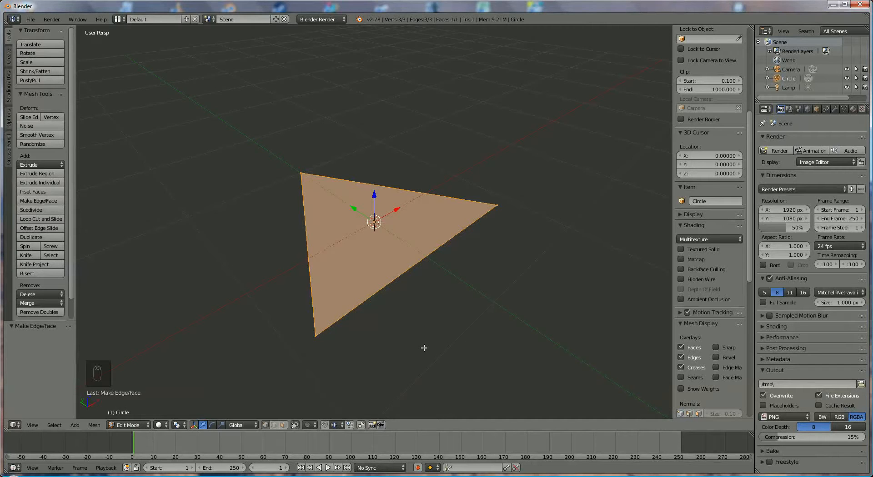
pyautogui.press('e')
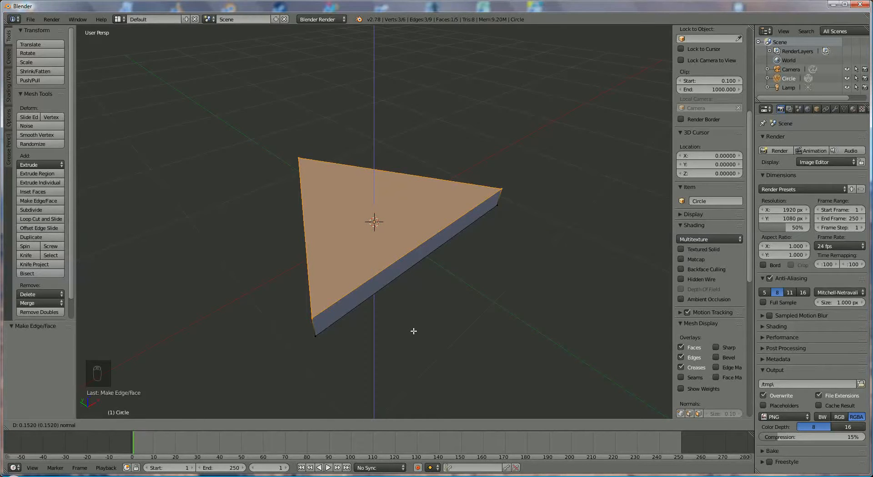
pyautogui.click(414, 331)
# Step: Bevel the vertical edges at the two base corners of the triangular slab with an offset of about 0.3 and 11 segments
pyautogui.moveTo(357, 374); pyautogui.dragTo(352, 327, button='middle')
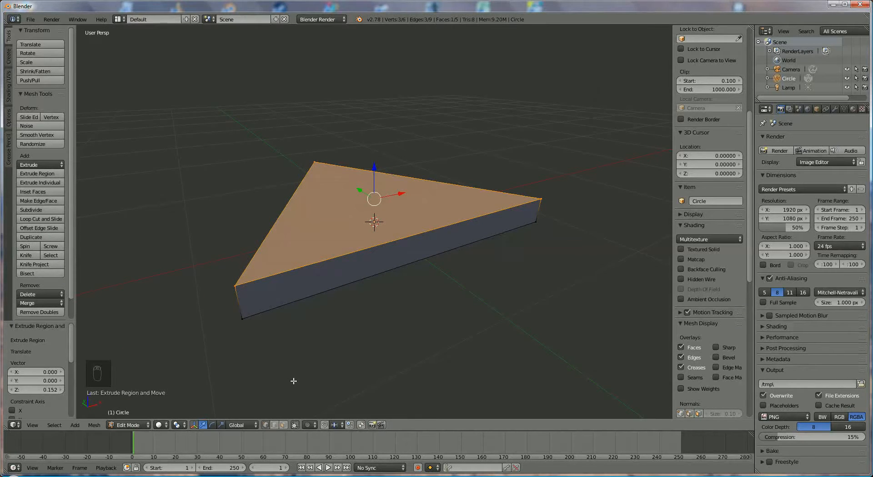
pyautogui.click(274, 428)
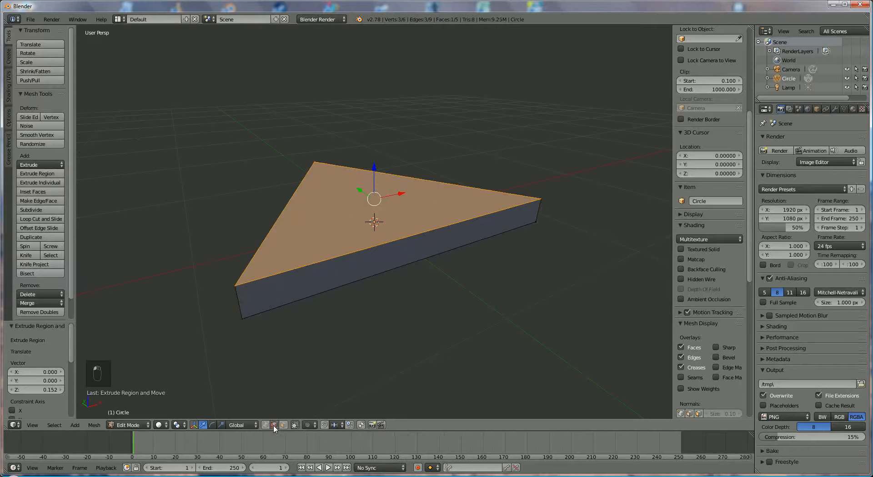
pyautogui.rightClick(240, 303)
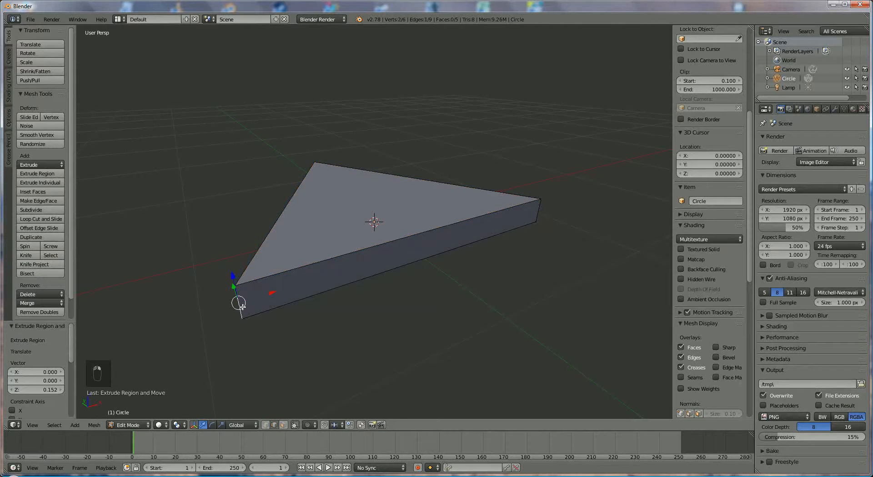
pyautogui.keyDown('shift'); pyautogui.rightClick(539, 211); pyautogui.keyUp('shift')
pyautogui.hotkey('ctrl', 'b')
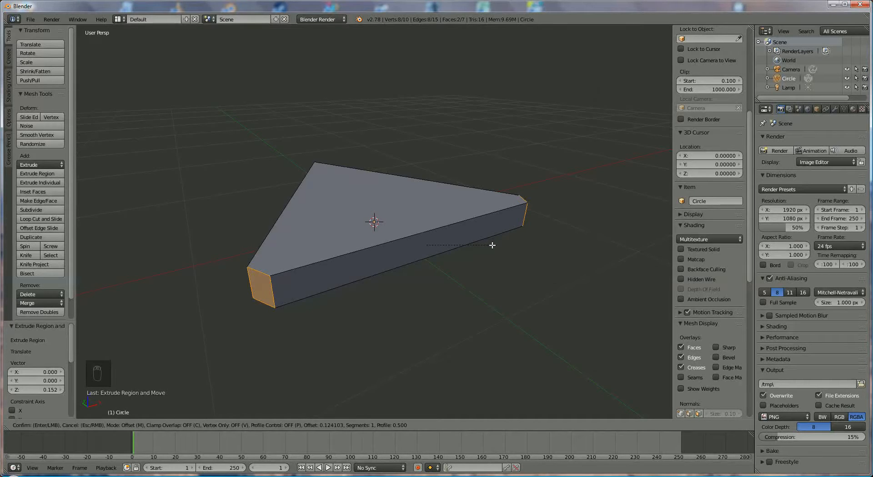
pyautogui.scroll(1, 492, 245)
pyautogui.scroll(4, 492, 245)
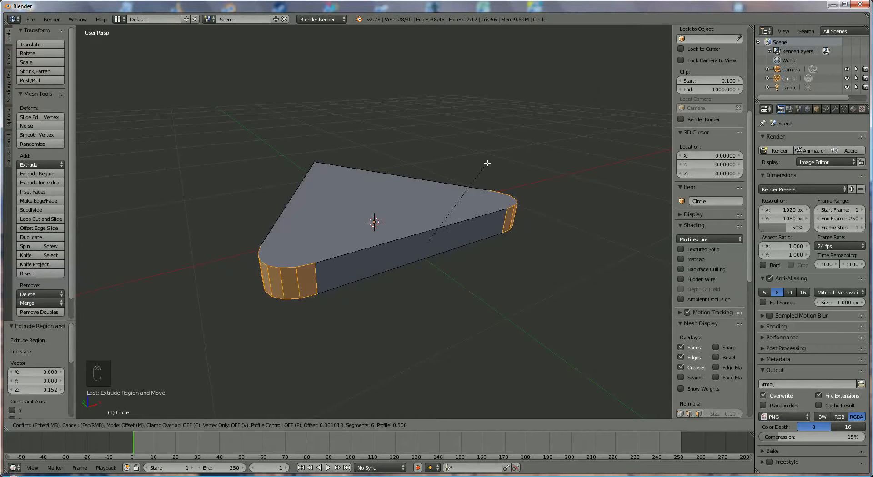
pyautogui.scroll(3, 487, 163)
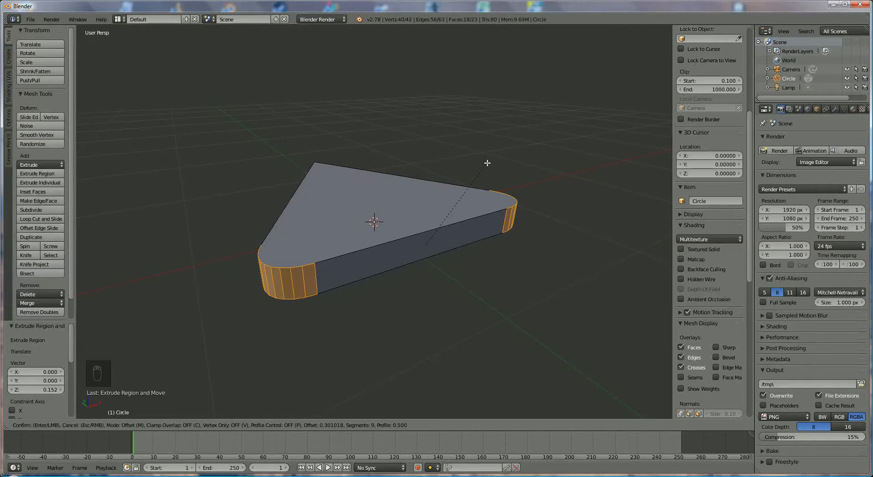
pyautogui.scroll(1, 487, 163)
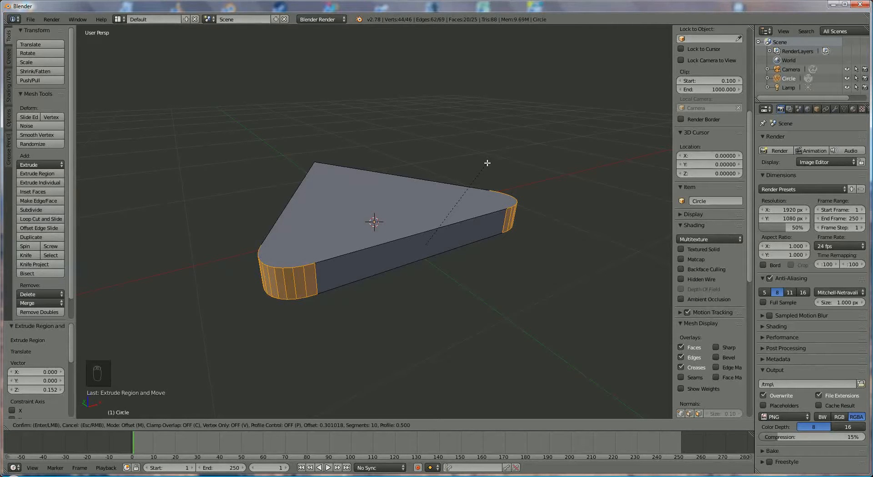
pyautogui.scroll(1, 487, 163)
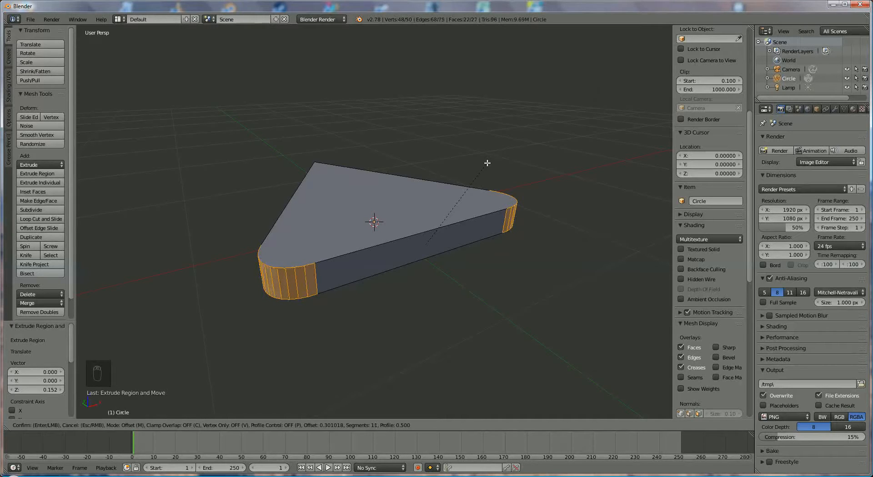
pyautogui.click(486, 163)
# Step: Bevel the remaining sharp vertical corner edge with an offset of about 0.125 and 8 segments
pyautogui.moveTo(315, 304); pyautogui.dragTo(459, 306, button='middle')
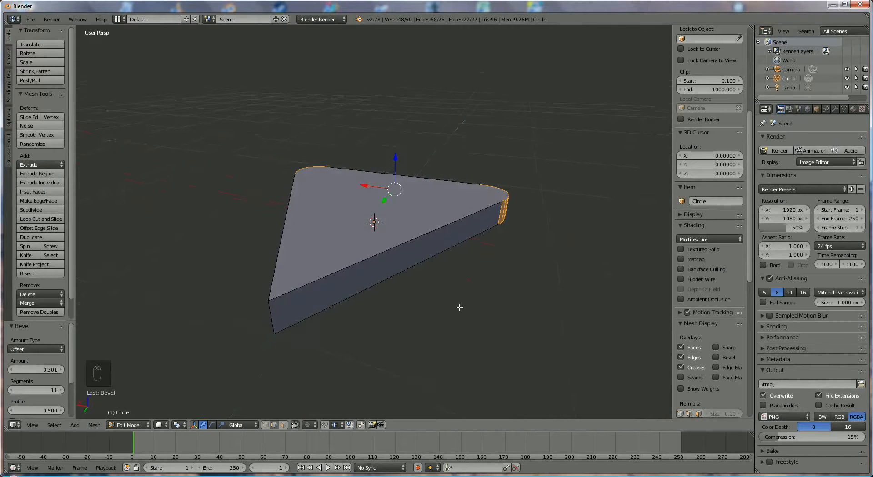
pyautogui.rightClick(273, 316)
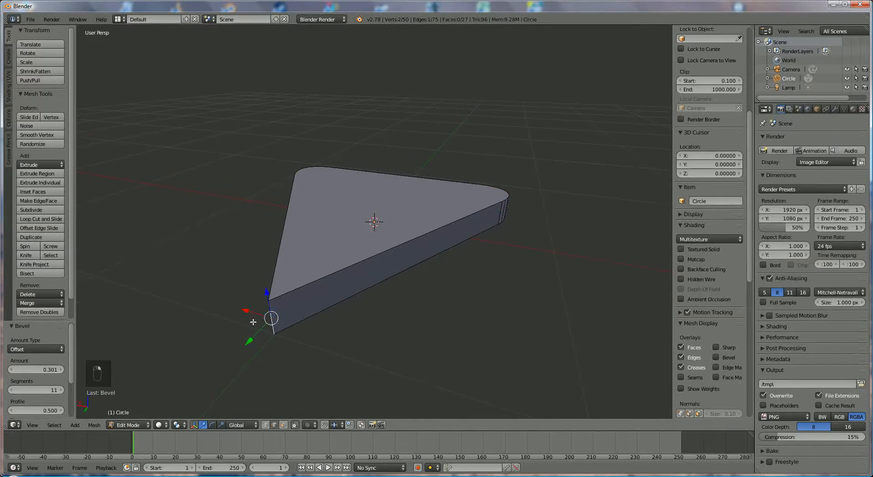
pyautogui.hotkey('ctrl', 'b')
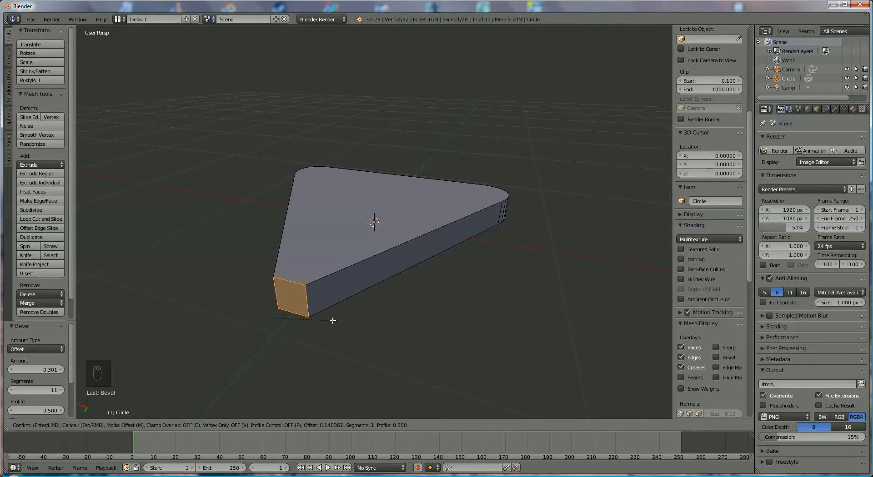
pyautogui.scroll(5, 333, 320)
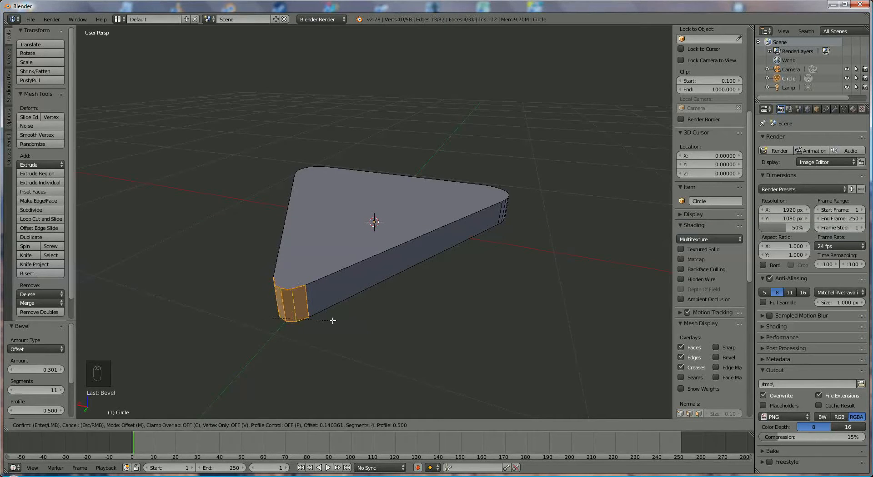
pyautogui.scroll(2, 333, 321)
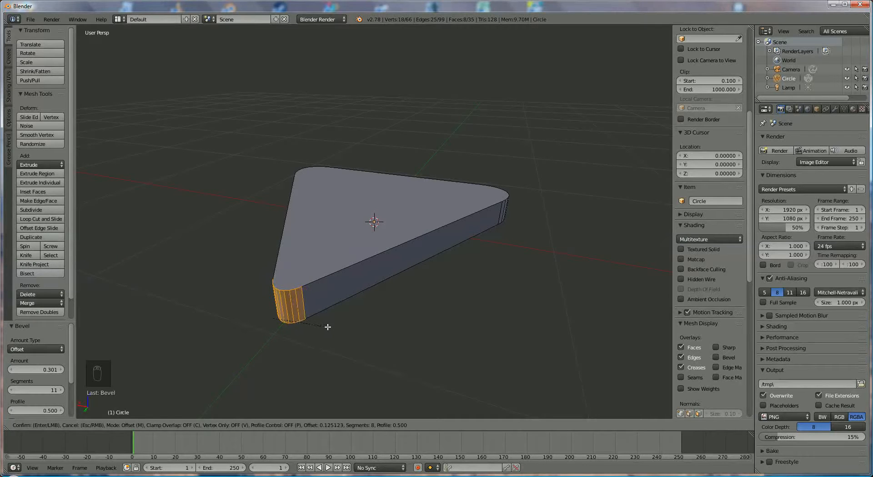
pyautogui.click(327, 327)
# Step: Select the slab's top face and rotate it about -2.4° in side view so that it slopes toward the narrow corner
pyautogui.moveTo(348, 296); pyautogui.dragTo(253, 296, button='middle')
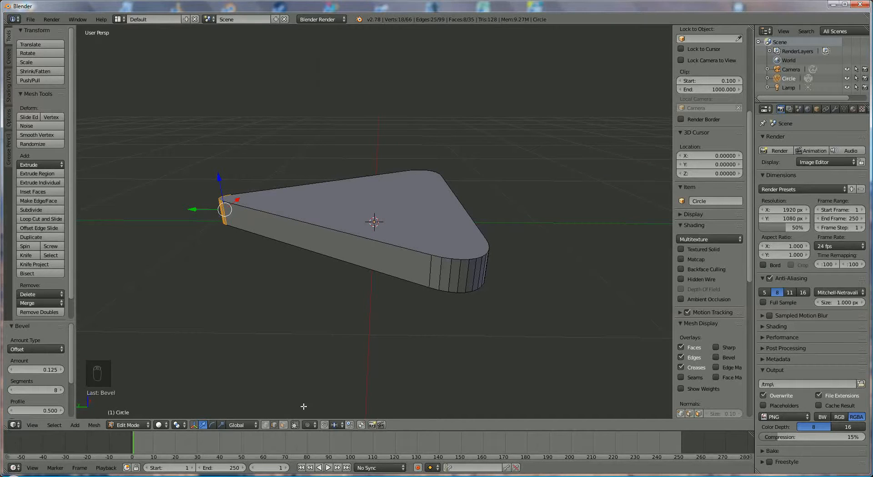
pyautogui.click(283, 425)
pyautogui.rightClick(372, 213)
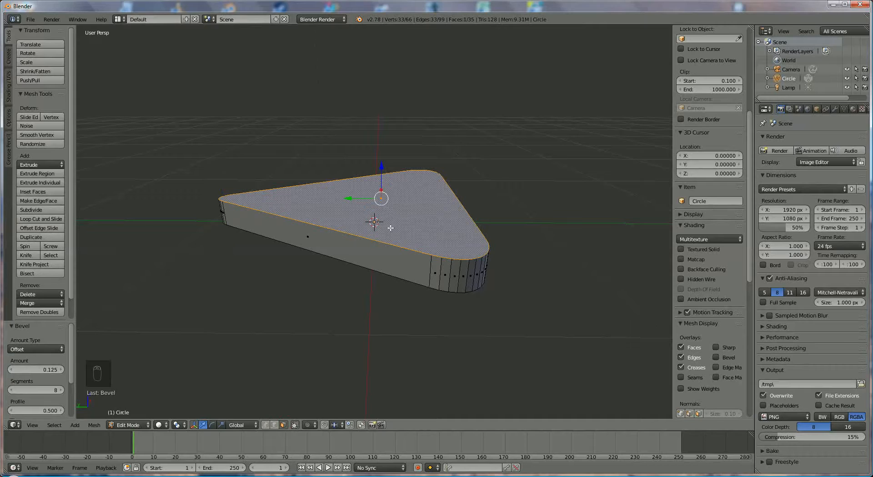
pyautogui.moveTo(387, 258); pyautogui.dragTo(381, 226, button='middle')
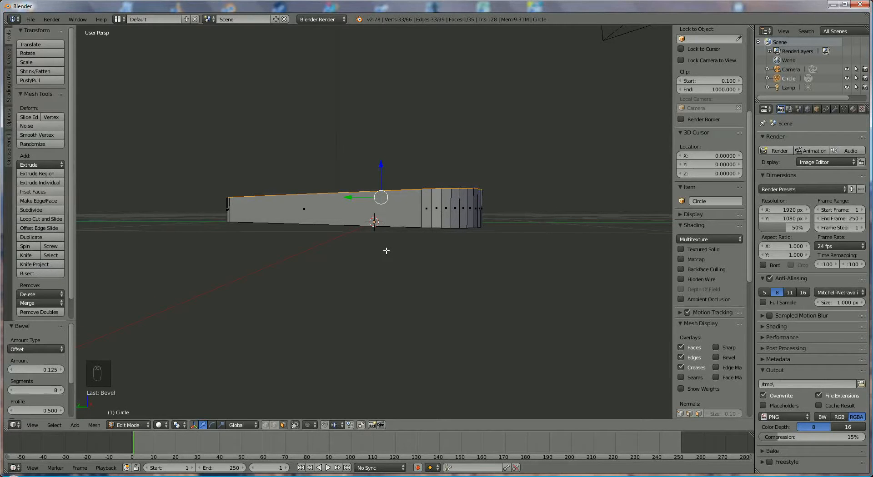
pyautogui.press('r')
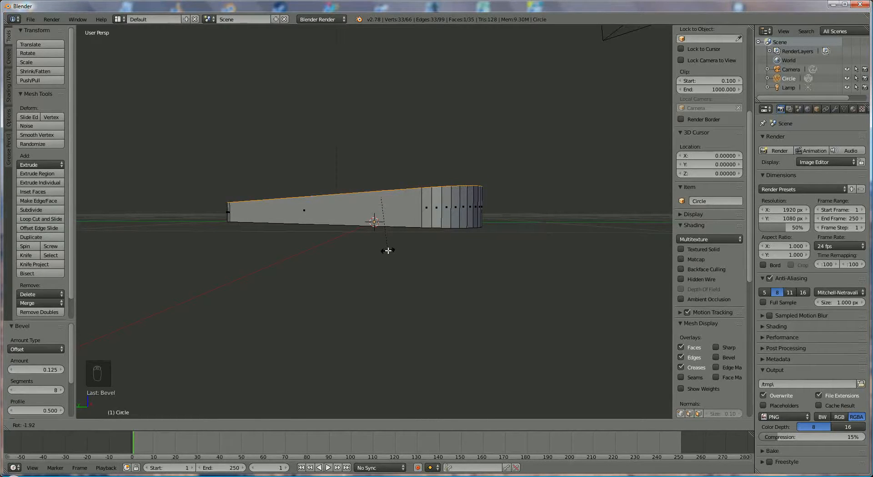
pyautogui.click(389, 250)
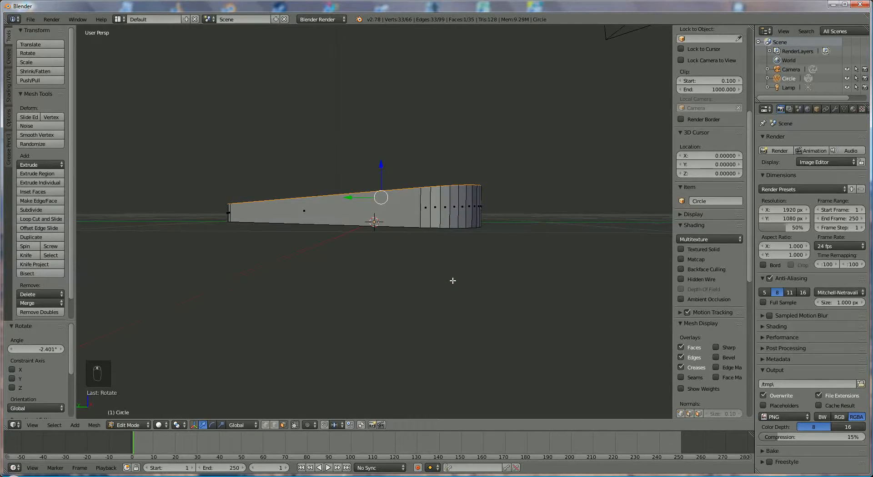
# Step: Rotate the slab's bottom face about 2° in the opposite slope direction and raise it about 0.028 along Z
pyautogui.moveTo(452, 283); pyautogui.dragTo(454, 255, button='middle')
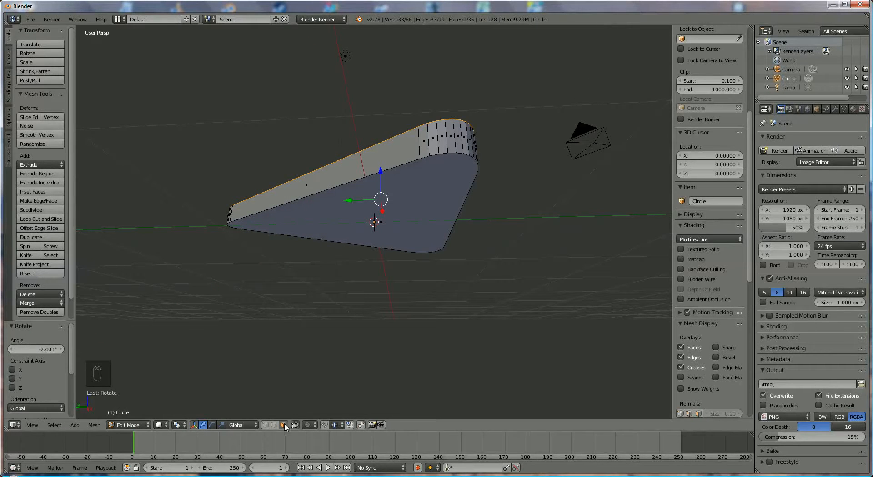
pyautogui.rightClick(420, 199)
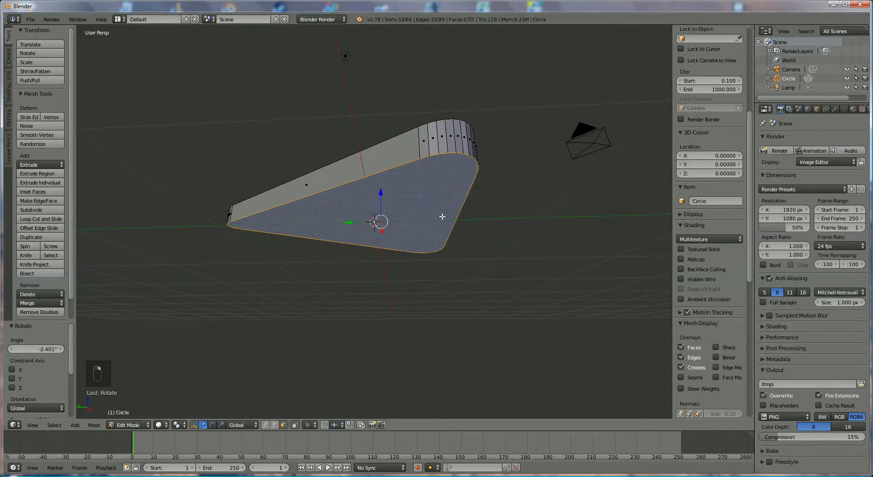
pyautogui.moveTo(488, 193); pyautogui.dragTo(485, 214, button='middle')
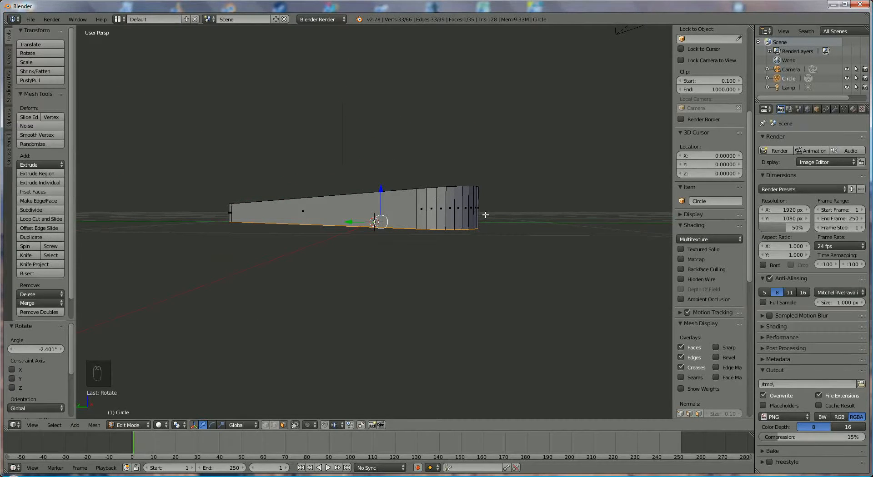
pyautogui.press('r')
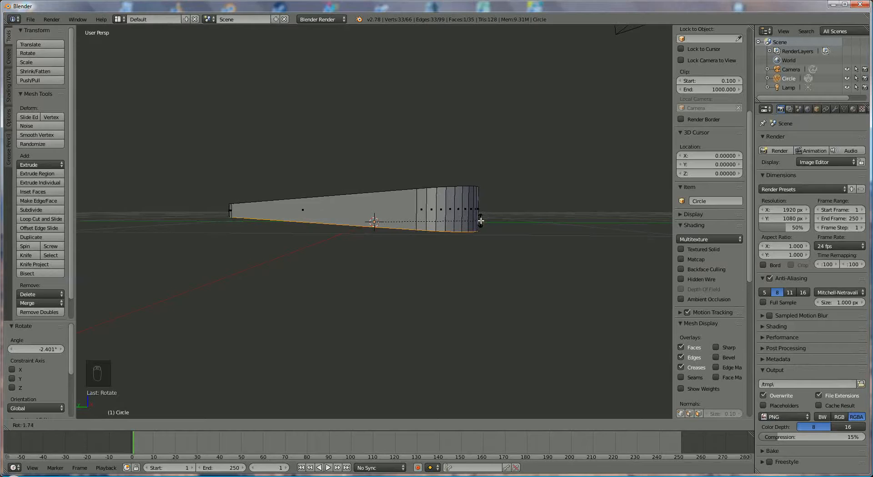
pyautogui.click(481, 221)
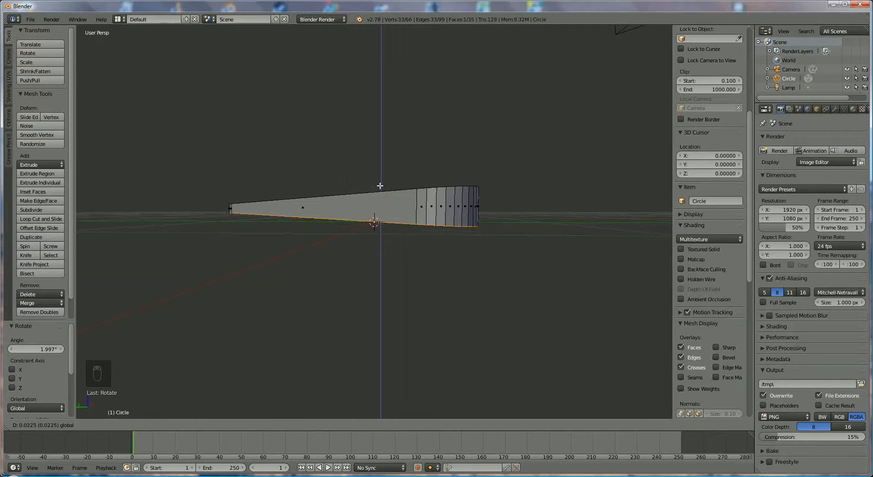
pyautogui.click(380, 185)
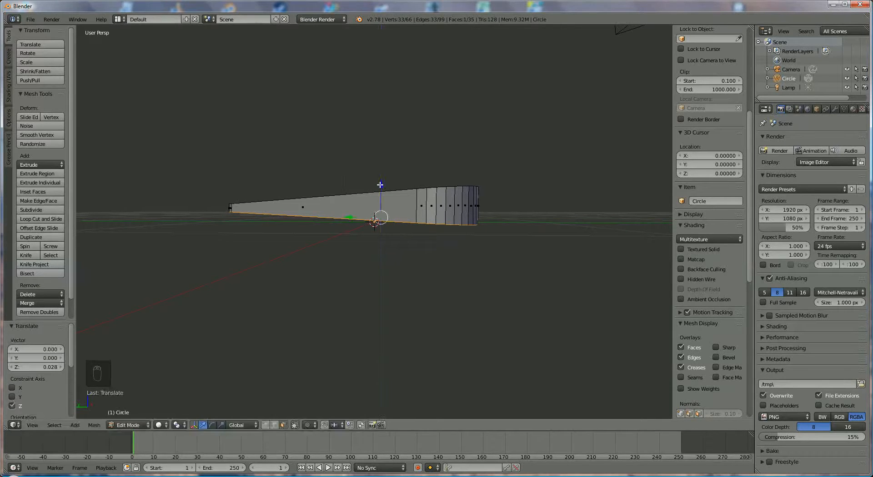
# Step: Bevel the complete top and bottom edge loops of the slab together with an offset of about 0.018 and 4 segments
pyautogui.moveTo(358, 300); pyautogui.dragTo(431, 331, button='middle')
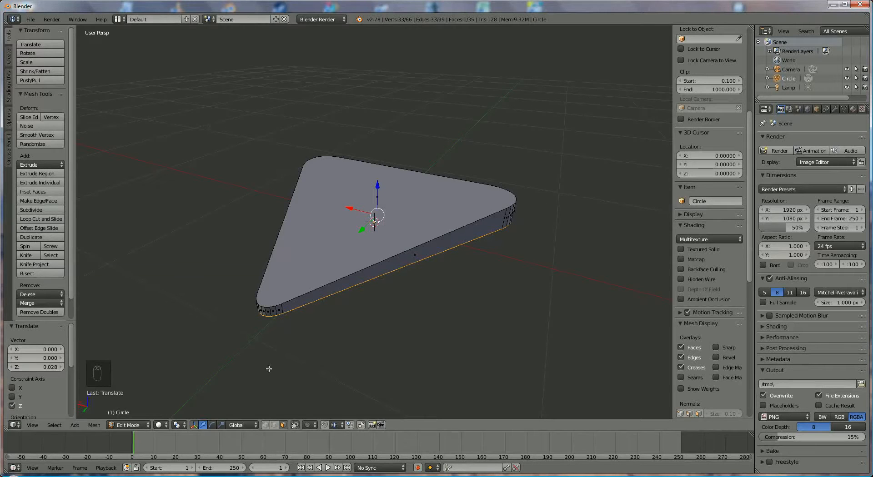
pyautogui.click(274, 425)
pyautogui.rightClick(412, 246)
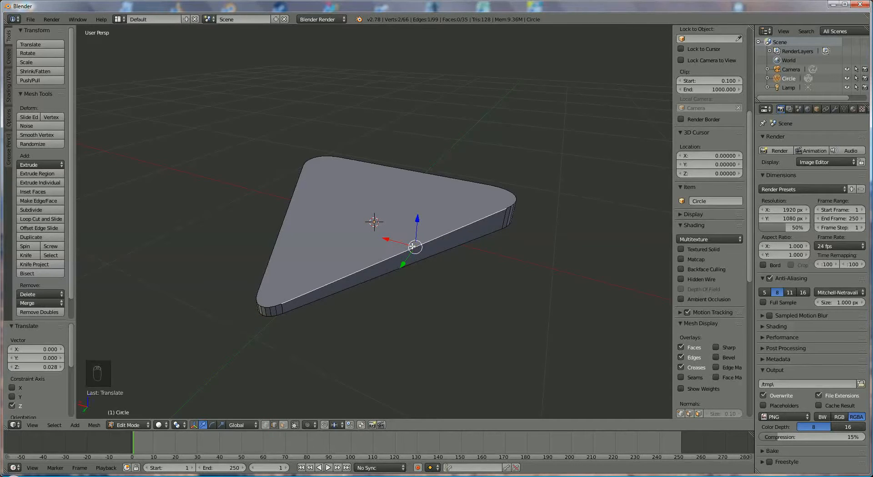
pyautogui.keyDown('alt'); pyautogui.rightClick(392, 168); pyautogui.keyUp('alt')
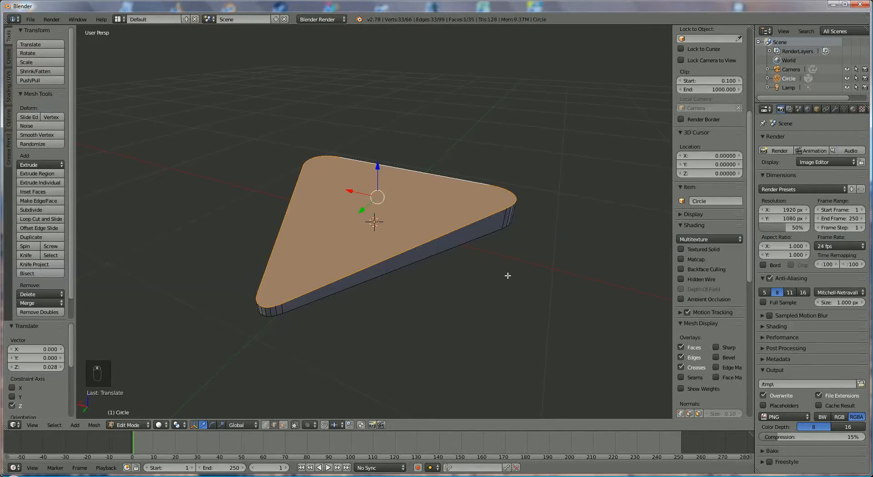
pyautogui.moveTo(507, 276); pyautogui.dragTo(499, 232, button='middle')
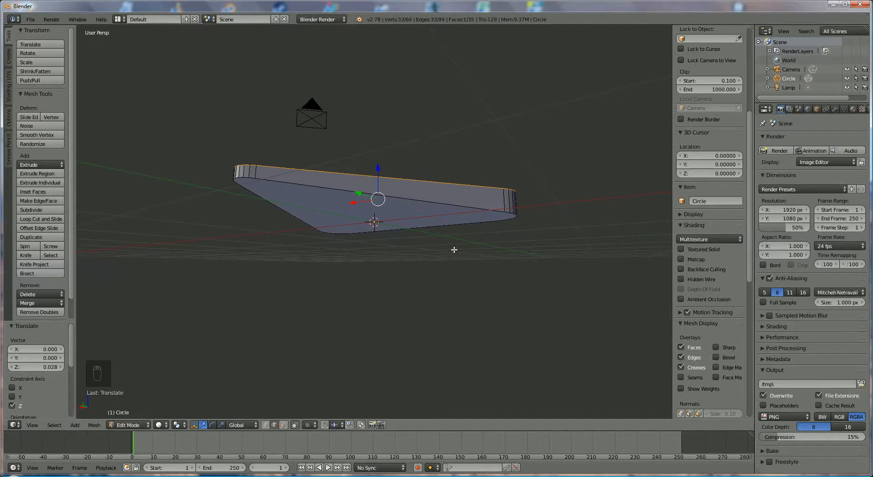
pyautogui.keyDown('shift'); pyautogui.rightClick(442, 204); pyautogui.keyUp('shift')
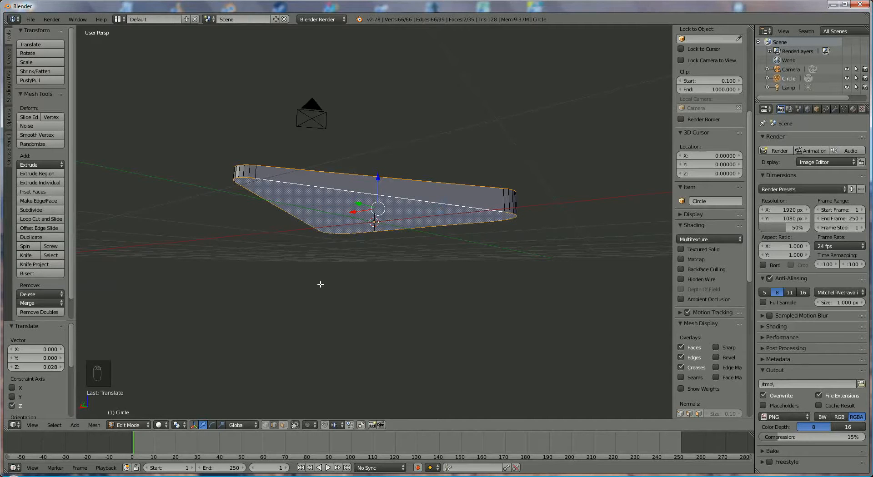
pyautogui.moveTo(382, 263); pyautogui.dragTo(379, 305, button='middle')
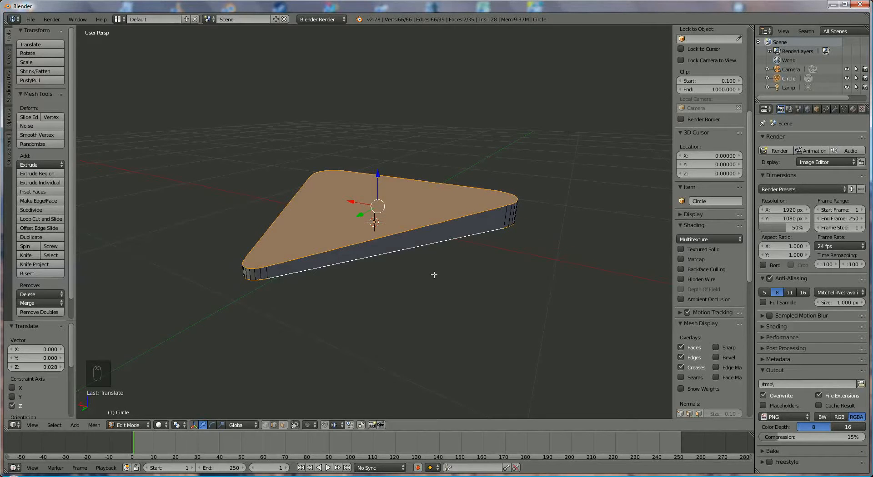
pyautogui.hotkey('ctrl', 'b')
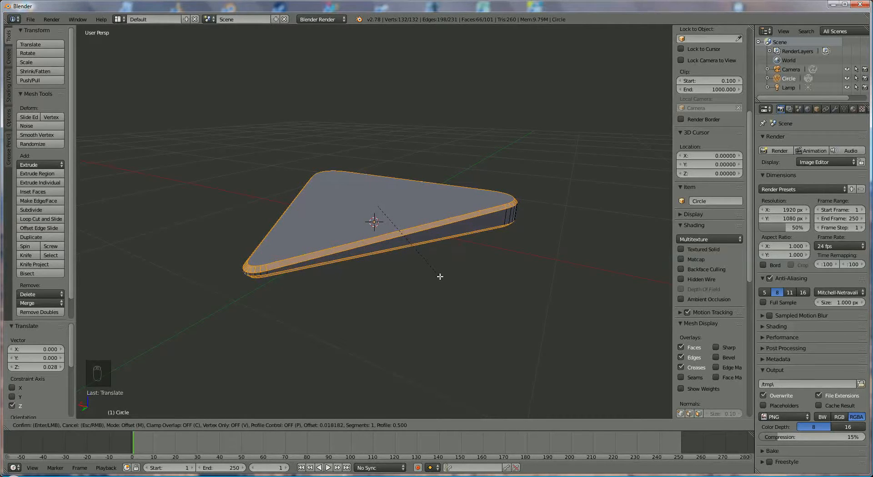
pyautogui.scroll(1, 439, 277)
pyautogui.scroll(2, 440, 276)
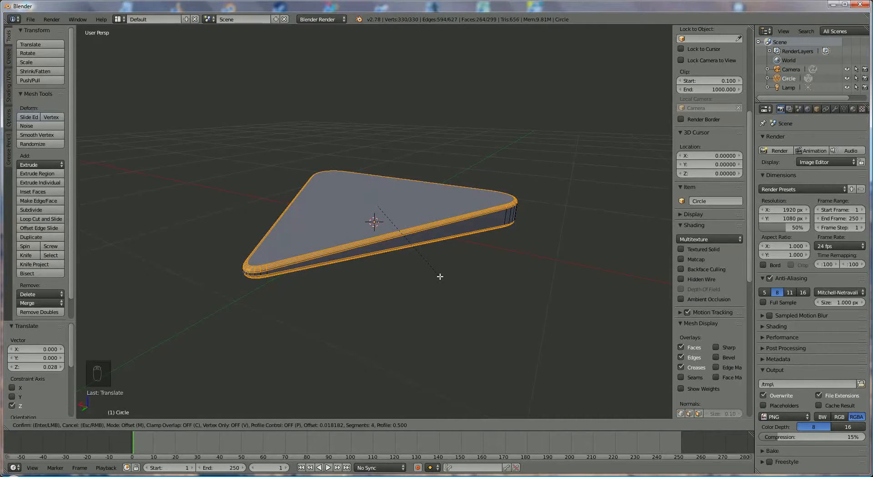
pyautogui.click(439, 276)
pyautogui.moveTo(440, 283)
pyautogui.mouseDown(button='middle')
pyautogui.moveTo(472, 309)
pyautogui.moveTo(447, 291)
pyautogui.mouseUp(button='middle')
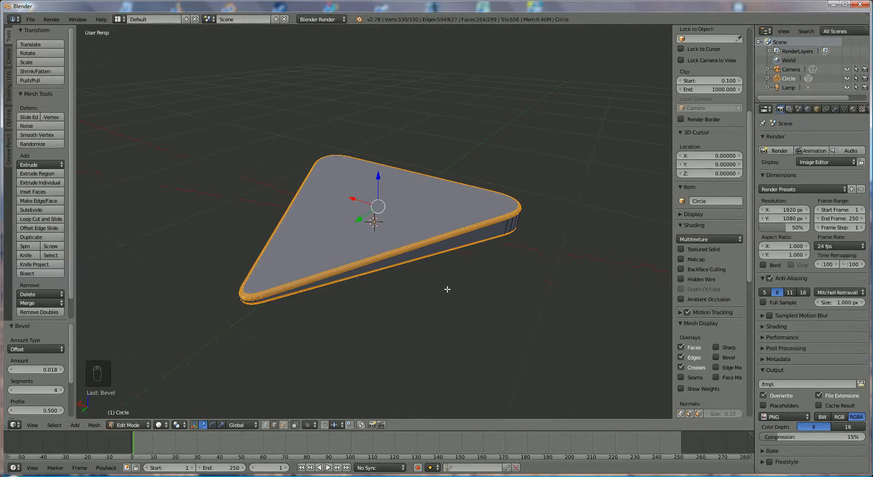
# Step: Add a new material to the slab and name it red
pyautogui.click(853, 112)
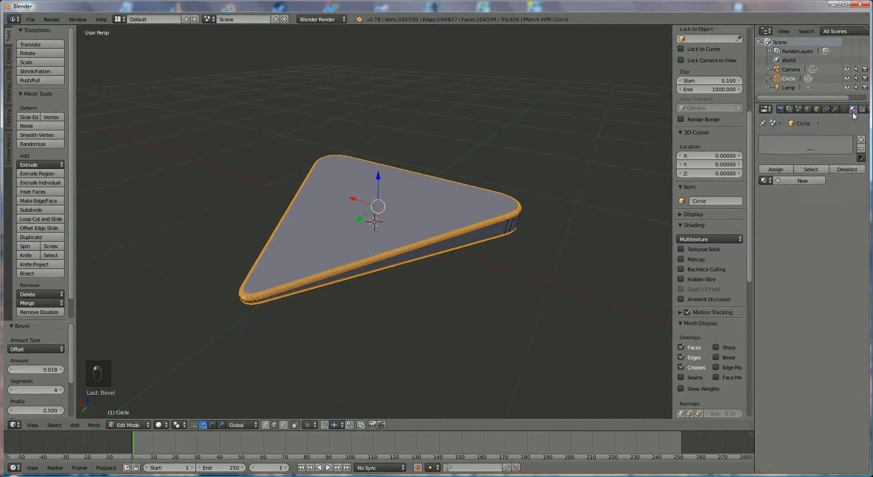
pyautogui.click(805, 181)
pyautogui.click(787, 181)
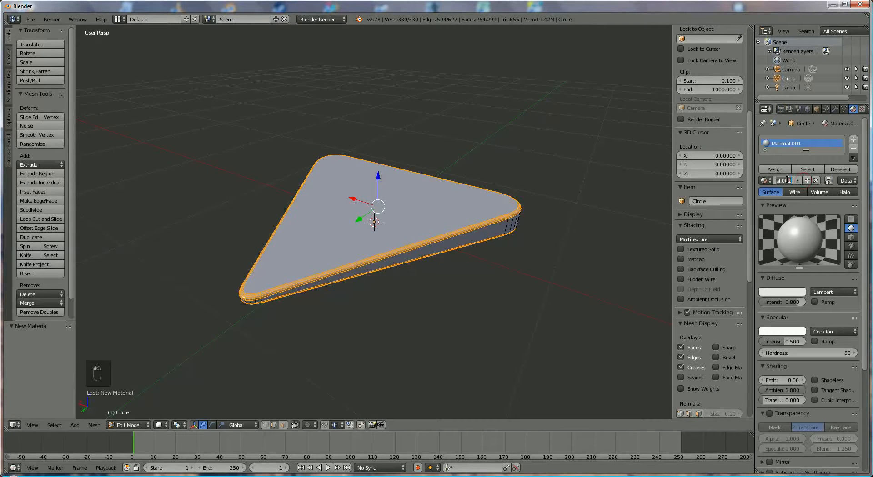
pyautogui.press('BackSpace')
pyautogui.write('red')
pyautogui.press('Return')
# Step: Give the material a pure red diffuse colour with intensity 1.000 and set its specular intensity to about 0.679
pyautogui.click(788, 294)
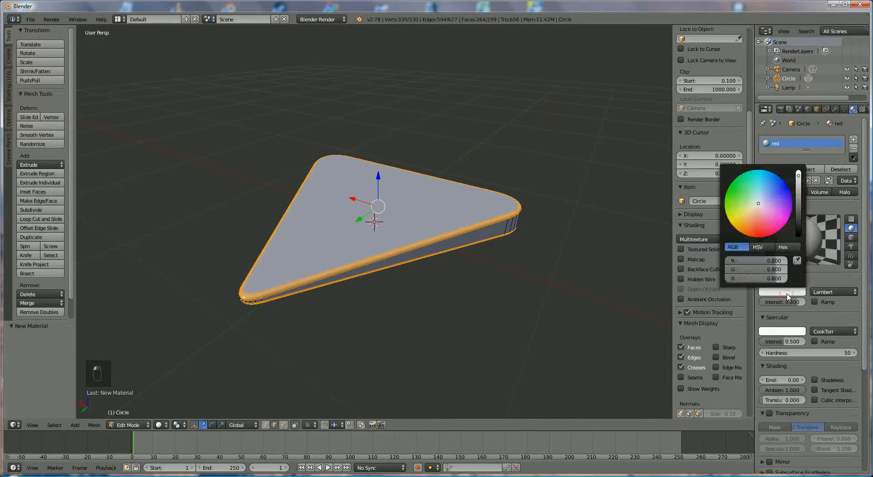
pyautogui.click(759, 235)
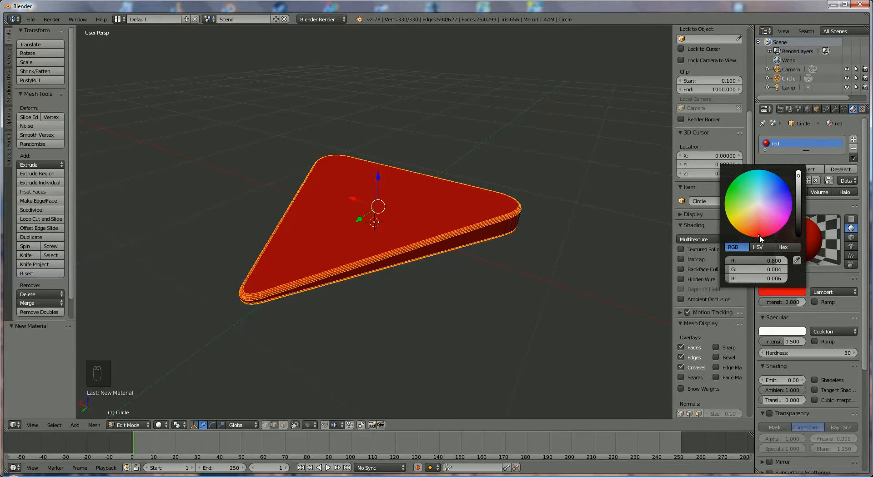
pyautogui.moveTo(795, 305); pyautogui.dragTo(809, 307)
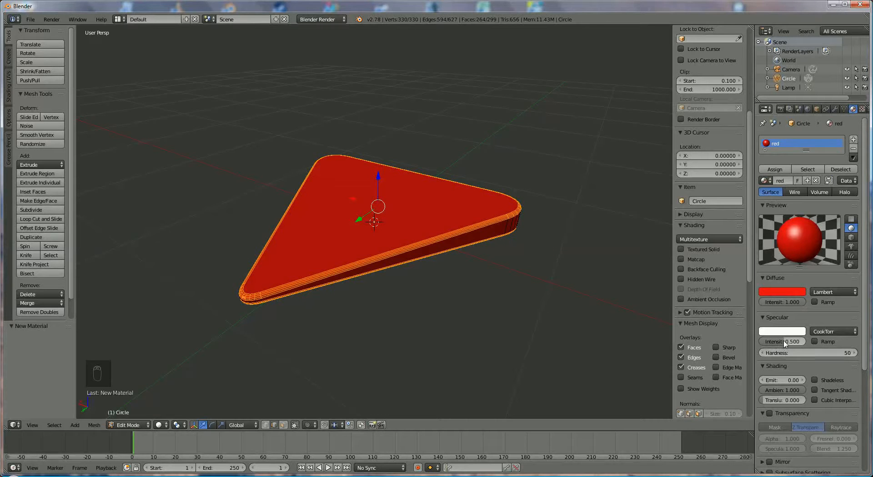
pyautogui.moveTo(784, 344)
pyautogui.mouseDown()
pyautogui.moveTo(821, 345)
pyautogui.moveTo(753, 347)
pyautogui.moveTo(796, 349)
pyautogui.mouseUp()
# Step: Turn off the Receive and Cast shadow options of the red material
pyautogui.scroll(-8, 821, 299)
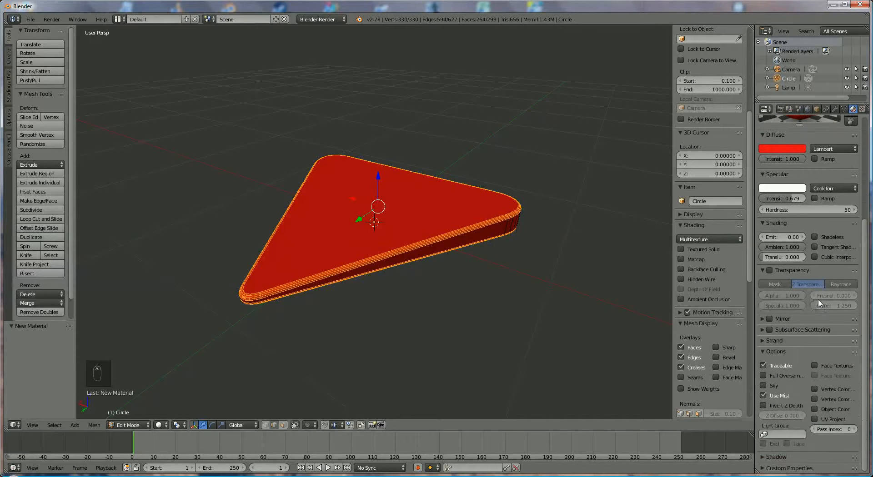
pyautogui.click(765, 459)
pyautogui.click(763, 471)
pyautogui.click(814, 471)
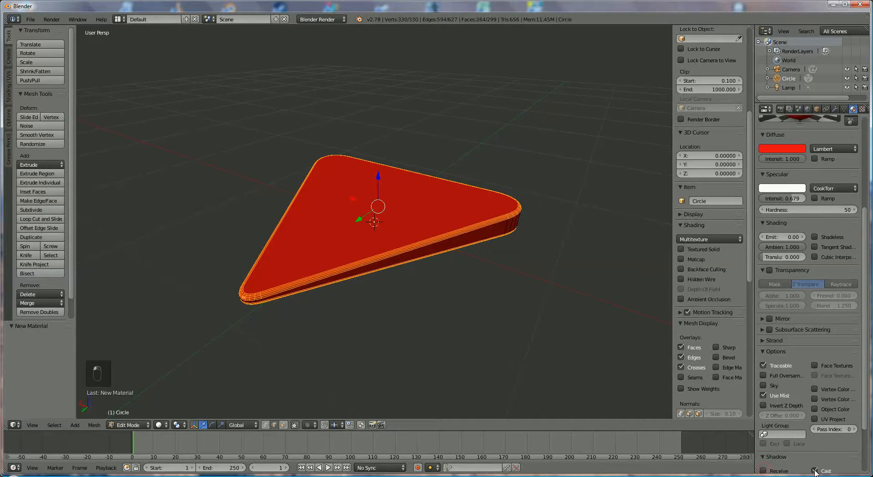
pyautogui.scroll(8, 808, 474)
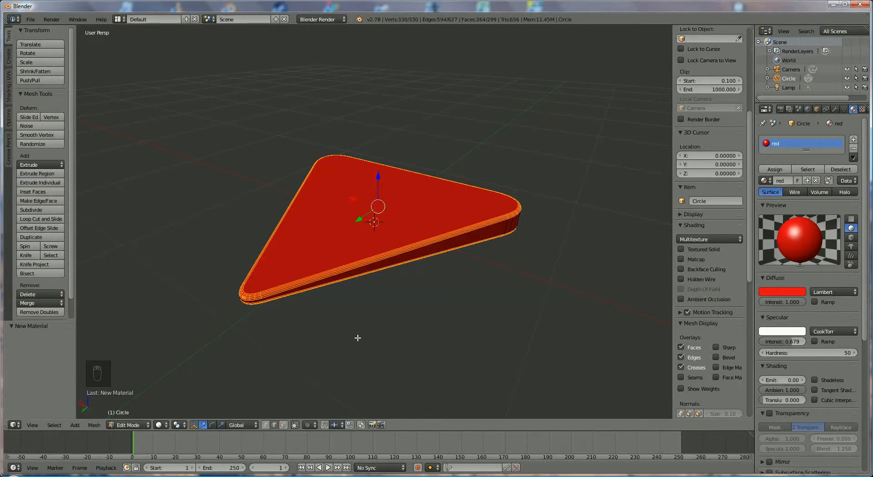
pyautogui.scroll(-4, 358, 338)
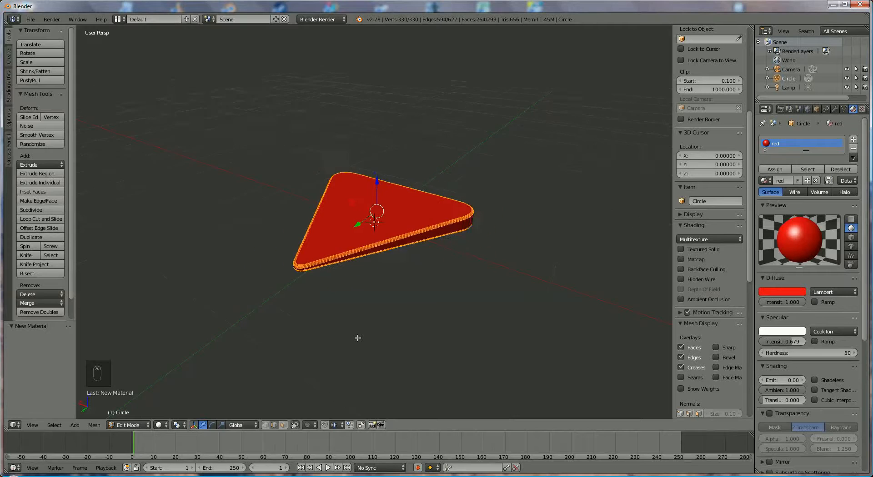
pyautogui.click(75, 425)
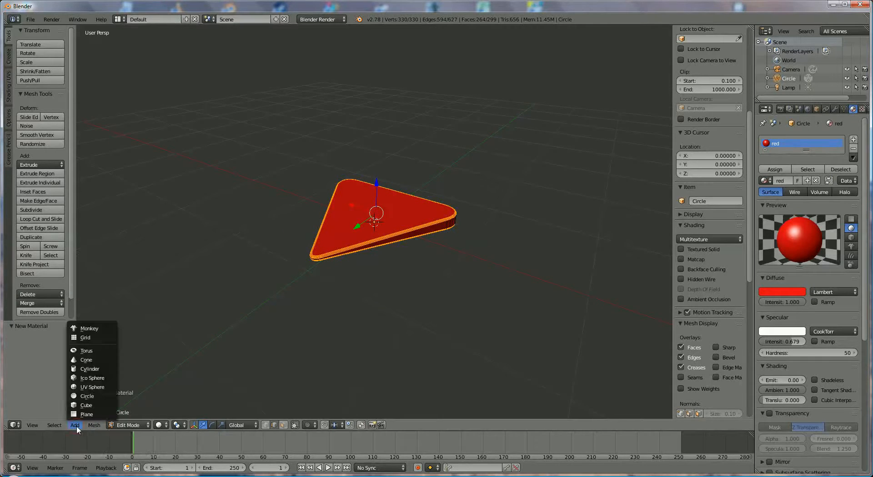
pyautogui.click(83, 415)
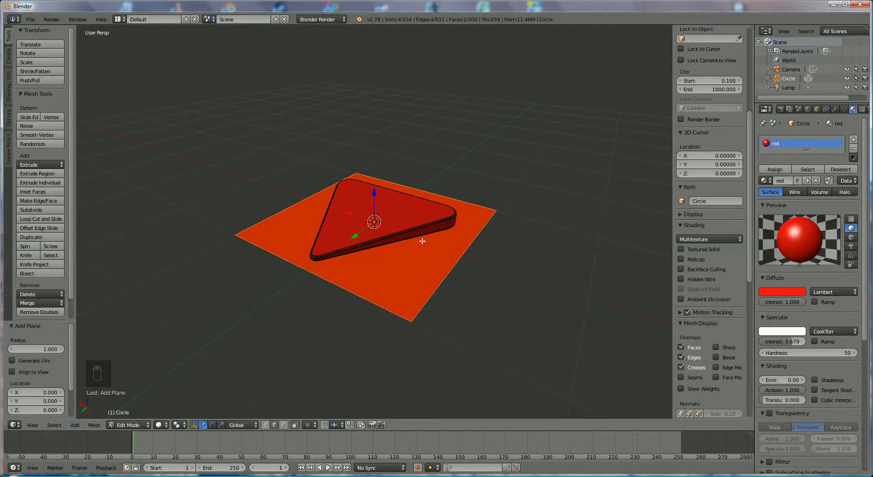
pyautogui.moveTo(471, 302); pyautogui.dragTo(501, 299, button='middle')
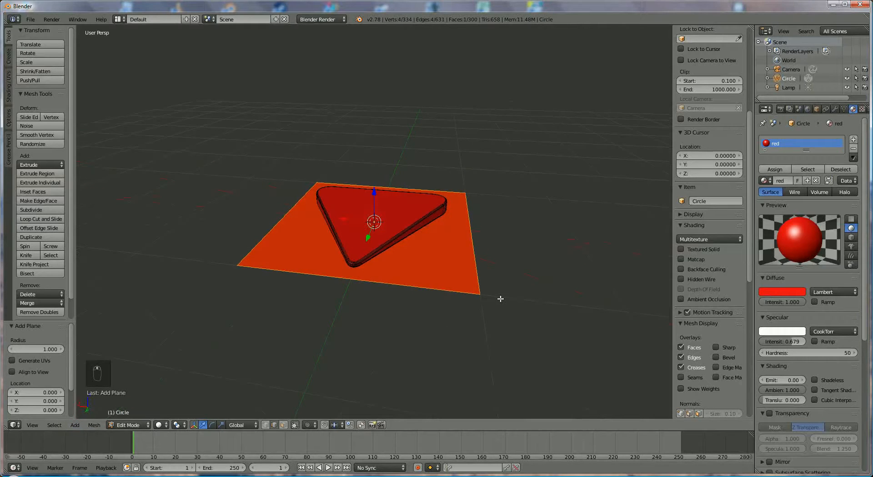
pyautogui.press('Delete')
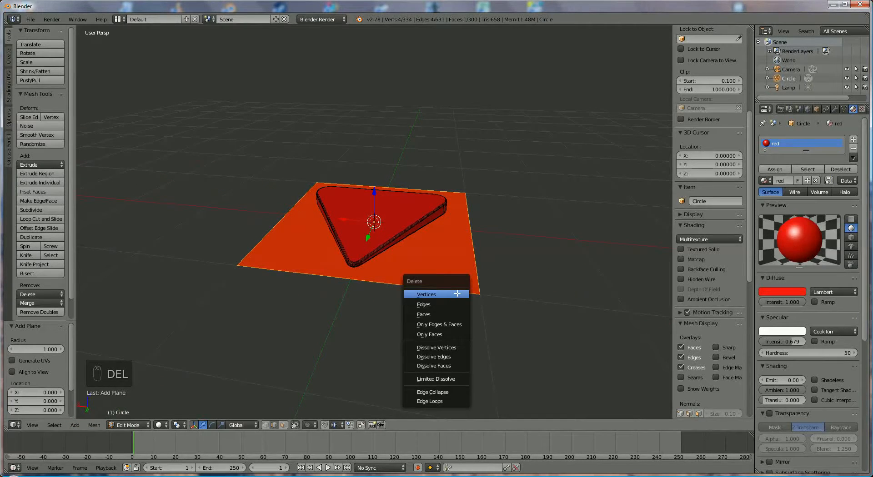
pyautogui.click(459, 297)
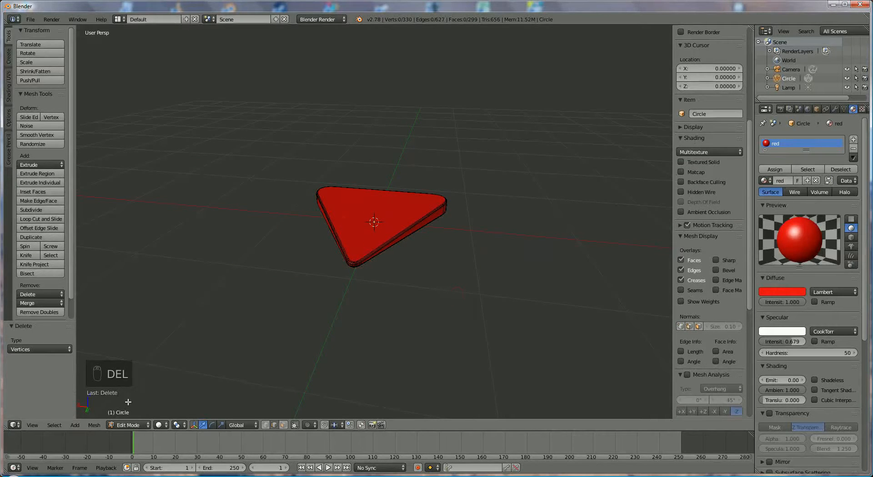
# Step: Return to Object Mode, add a plane under the slab and scale it up by about 8.129 as the ground
pyautogui.click(125, 428)
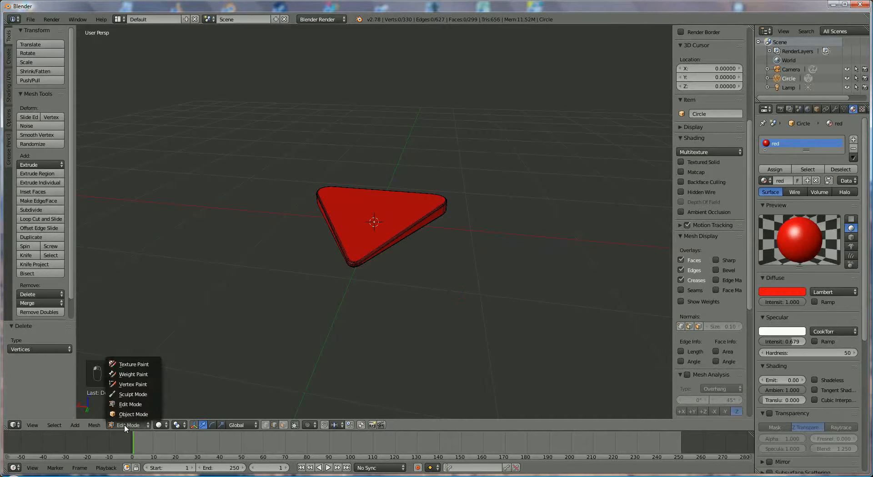
pyautogui.click(124, 414)
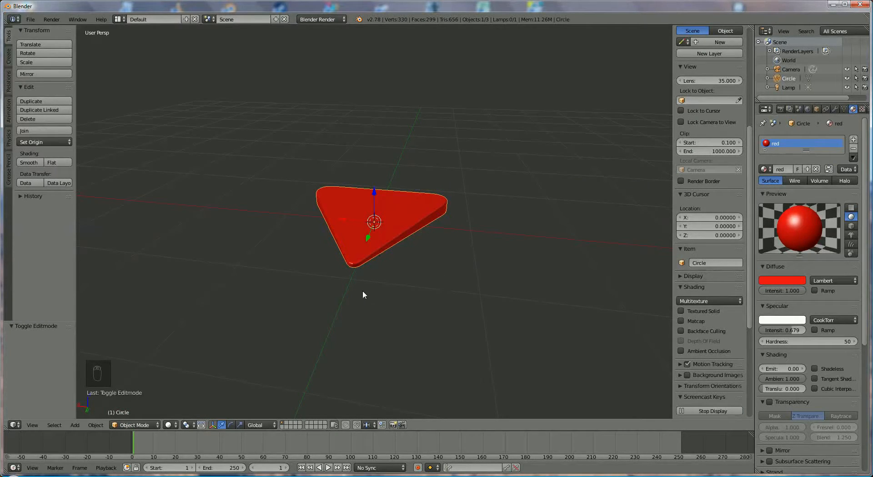
pyautogui.click(75, 426)
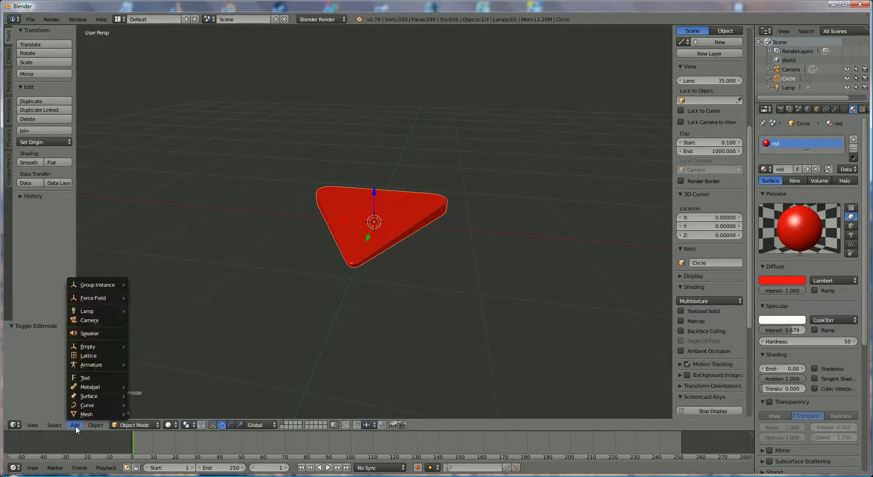
pyautogui.moveTo(91, 414)
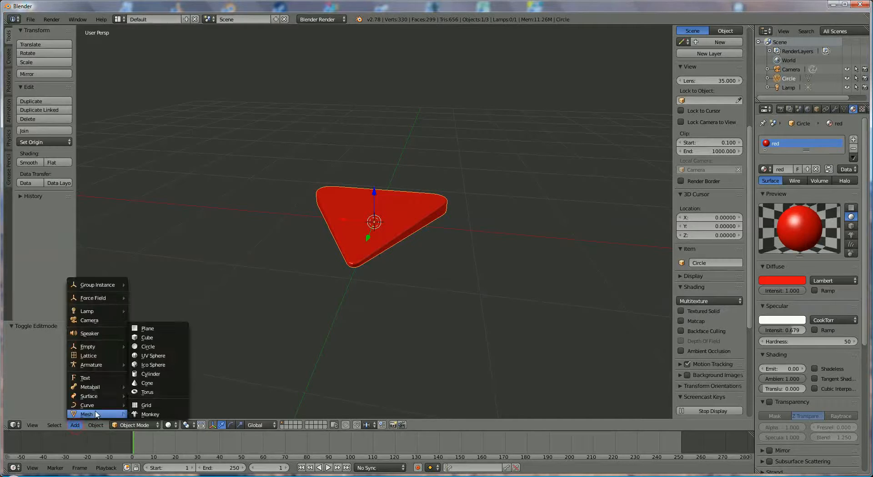
pyautogui.click(153, 328)
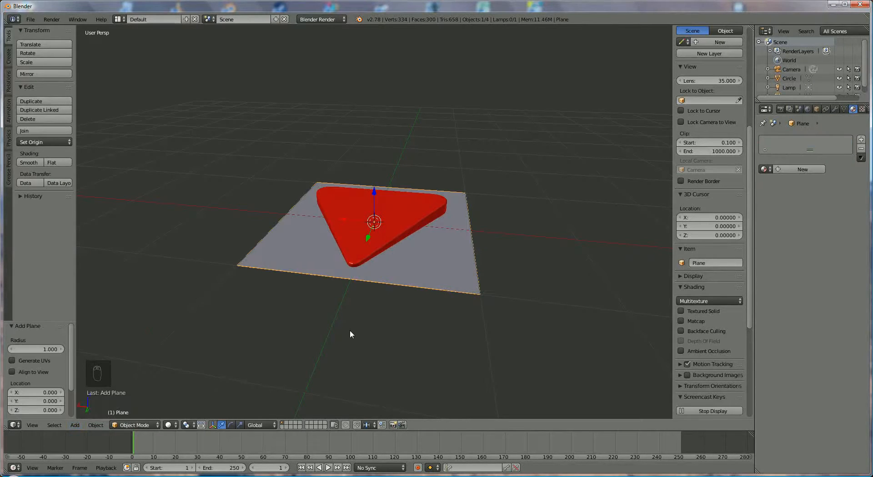
pyautogui.press('s')
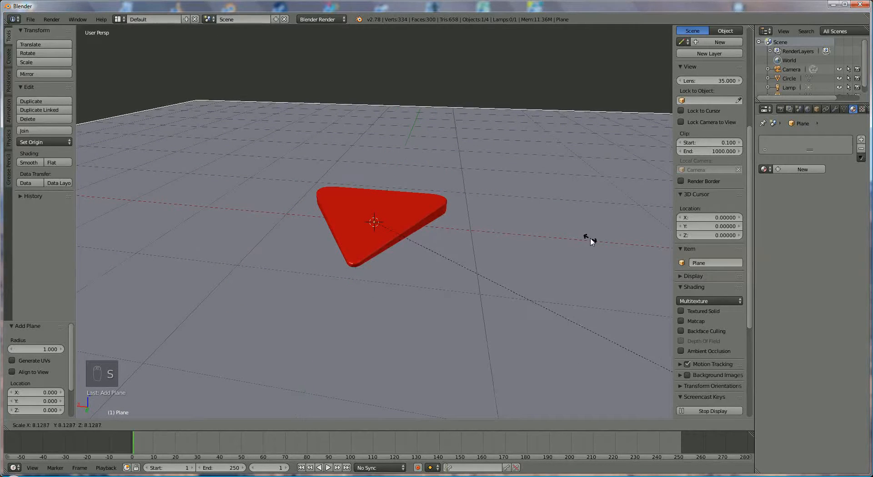
pyautogui.click(587, 239)
# Step: Give the plane a new material with a yellow-green diffuse colour, diffuse intensity 1.000 and specular intensity about 0.542
pyautogui.moveTo(482, 189); pyautogui.dragTo(536, 209, button='middle')
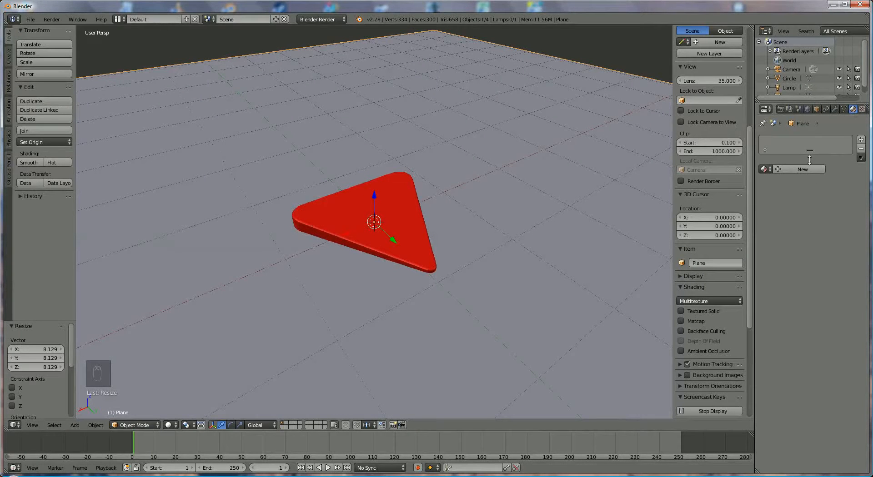
pyautogui.click(801, 169)
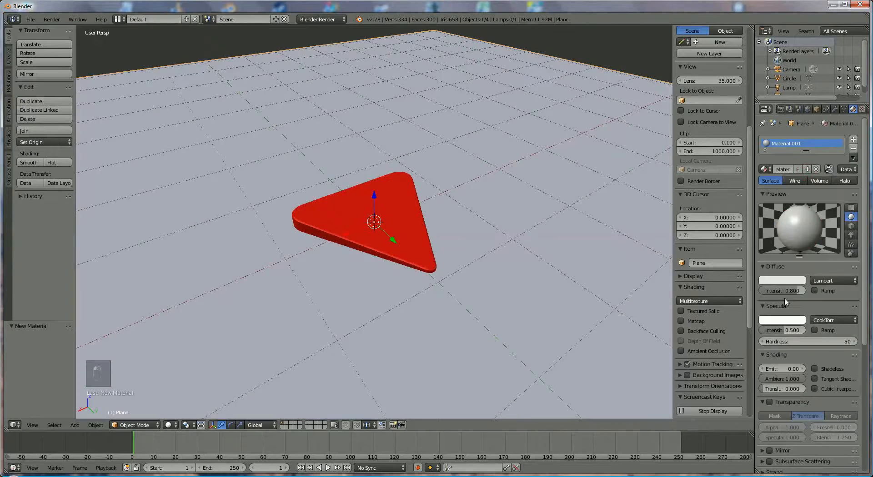
pyautogui.click(783, 282)
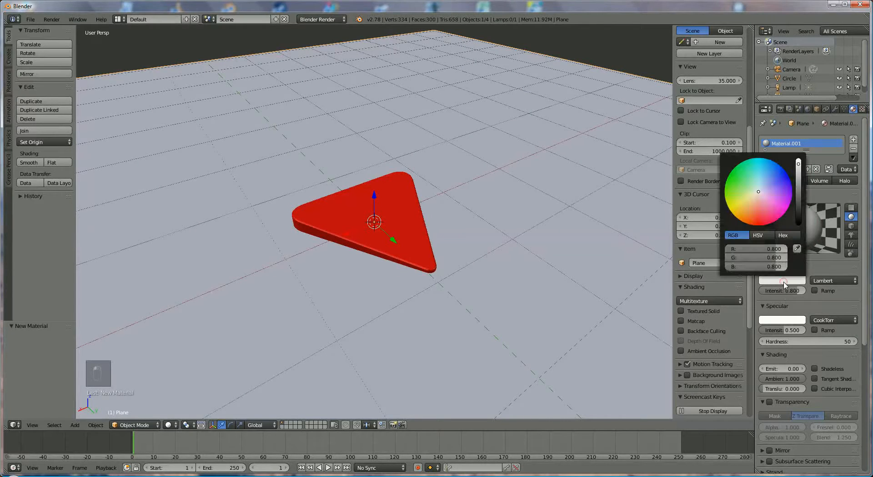
pyautogui.click(733, 198)
pyautogui.moveTo(733, 199); pyautogui.dragTo(735, 200)
pyautogui.moveTo(798, 291); pyautogui.dragTo(818, 295)
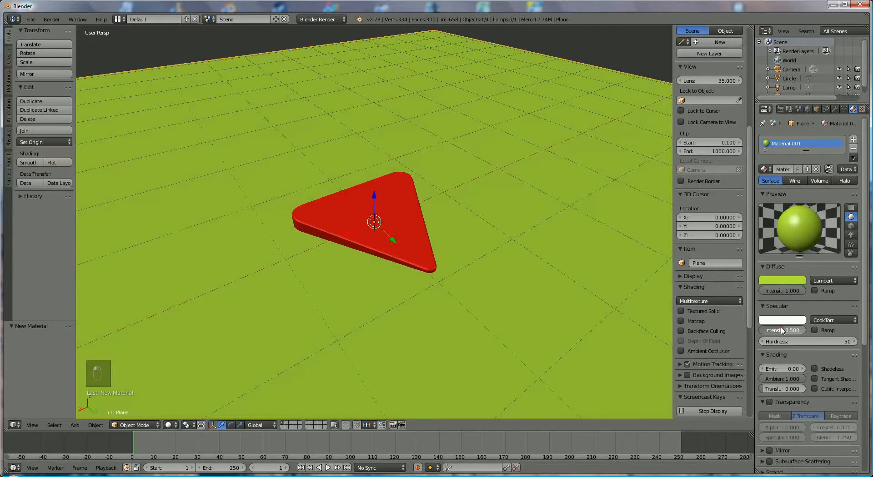
pyautogui.moveTo(781, 327); pyautogui.dragTo(791, 332)
# Step: Turn off the Receive and Cast shadow options of the plane's green material
pyautogui.scroll(-3, 815, 378)
pyautogui.scroll(-8, 802, 365)
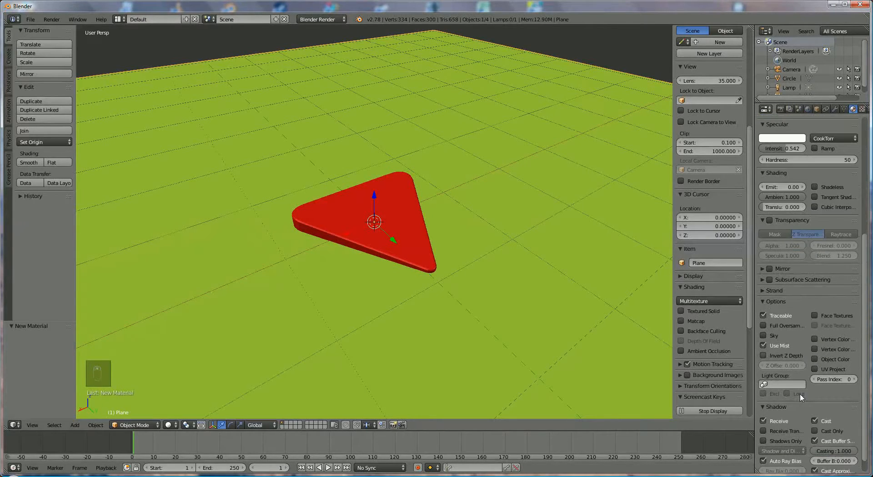
pyautogui.click(763, 405)
pyautogui.click(814, 404)
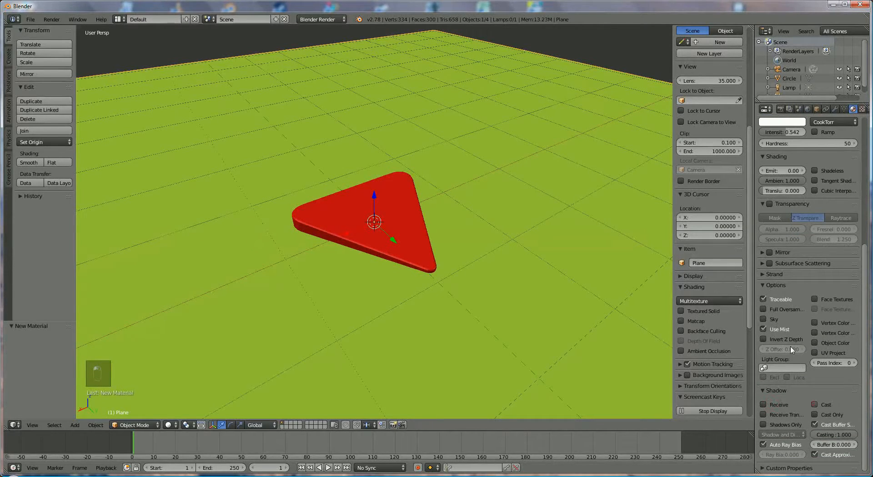
pyautogui.scroll(11, 813, 232)
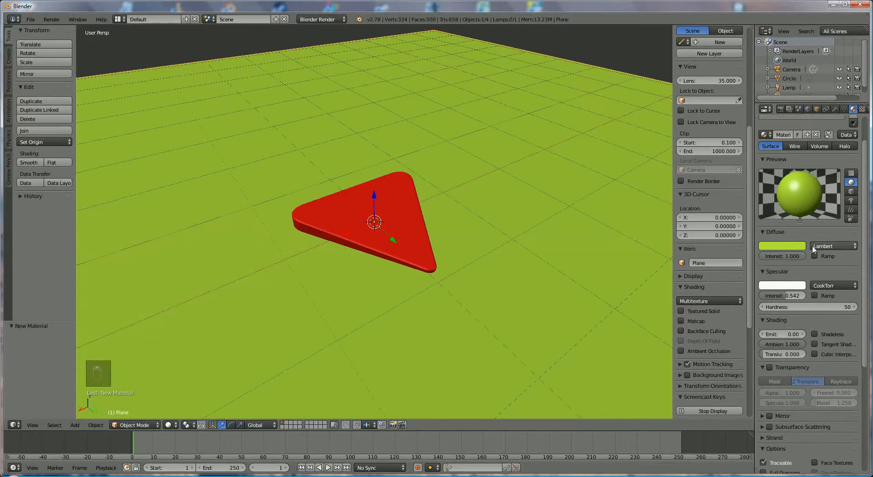
pyautogui.scroll(3, 480, 240)
pyautogui.scroll(-3, 481, 238)
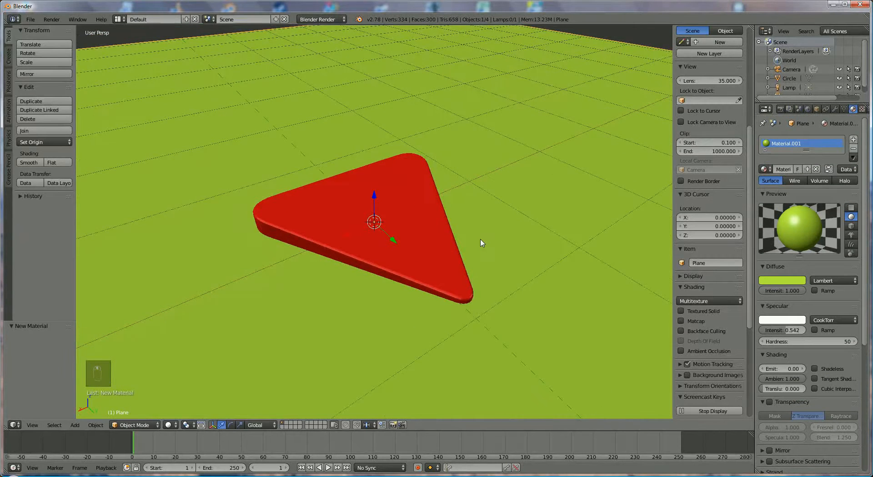
# Step: Lock the camera to the view and look through the camera
pyautogui.scroll(-2, 475, 244)
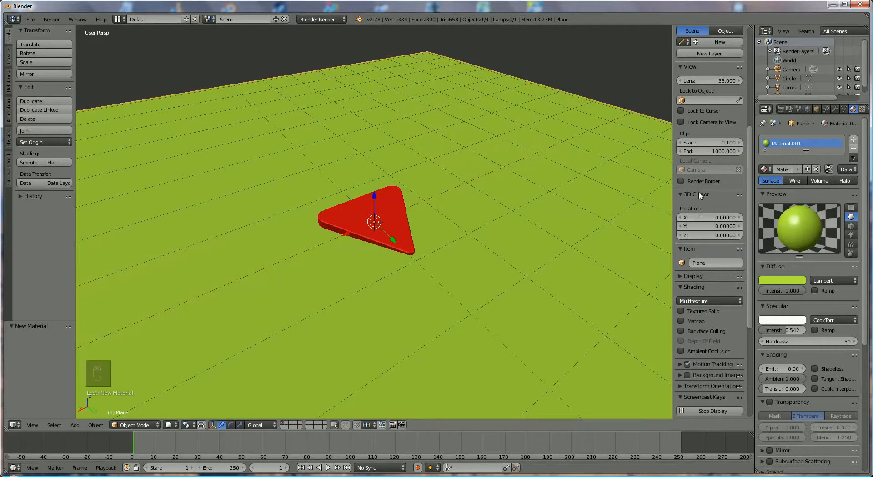
pyautogui.scroll(1, 704, 211)
pyautogui.scroll(-1, 703, 211)
pyautogui.scroll(4, 704, 207)
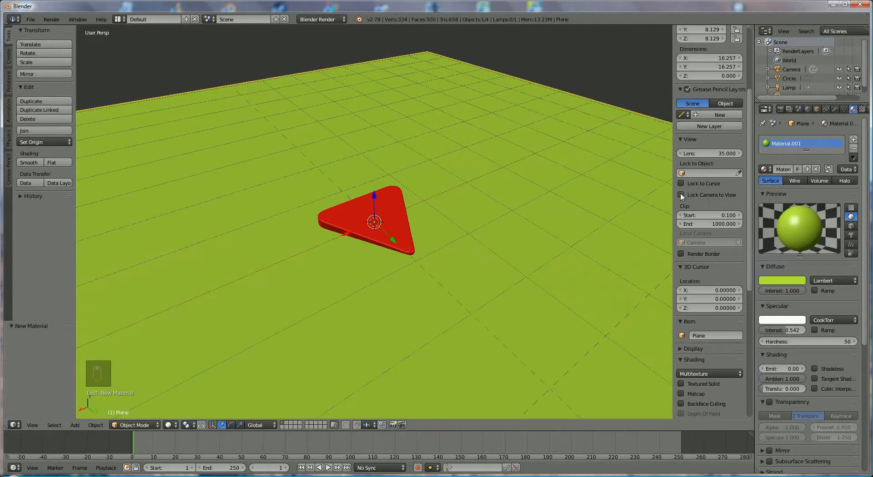
pyautogui.click(682, 195)
pyautogui.press('KP_0')
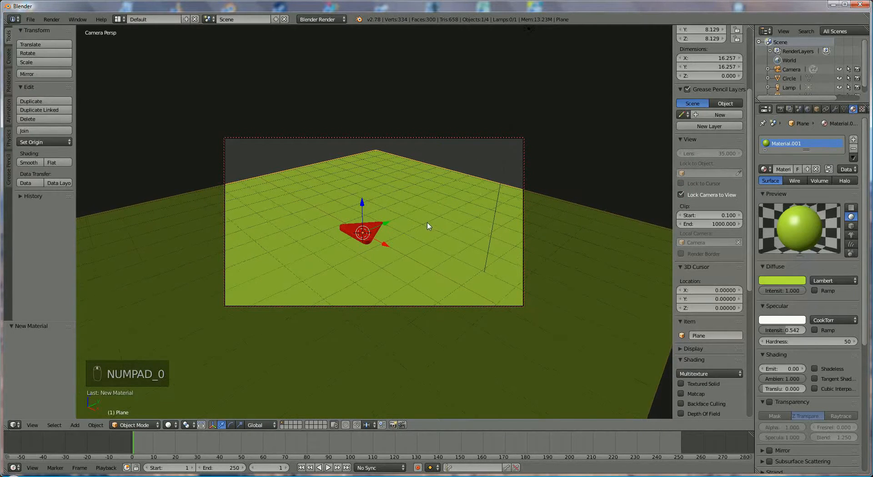
# Step: Reposition the camera so the red slab is seen from an oblique low angle and nearly fills the frame
pyautogui.moveTo(428, 224); pyautogui.dragTo(352, 235, button='middle')
pyautogui.scroll(6, 388, 237)
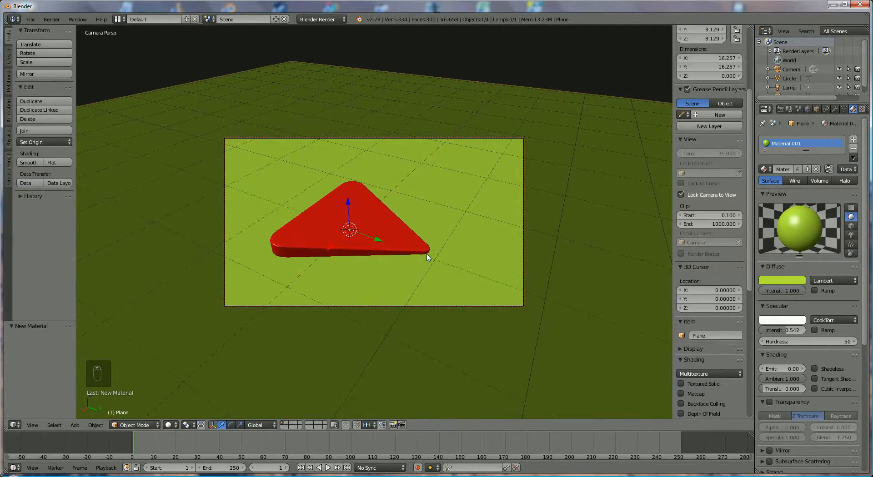
pyautogui.moveTo(462, 249); pyautogui.dragTo(438, 240, button='middle')
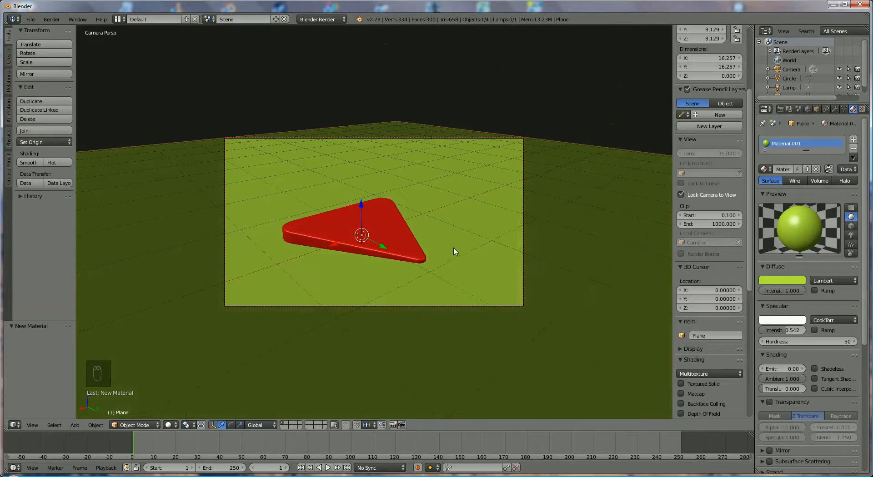
pyautogui.keyDown('shift'); pyautogui.scroll(1, 454, 249); pyautogui.keyUp('shift')
pyautogui.scroll(-1, 455, 252)
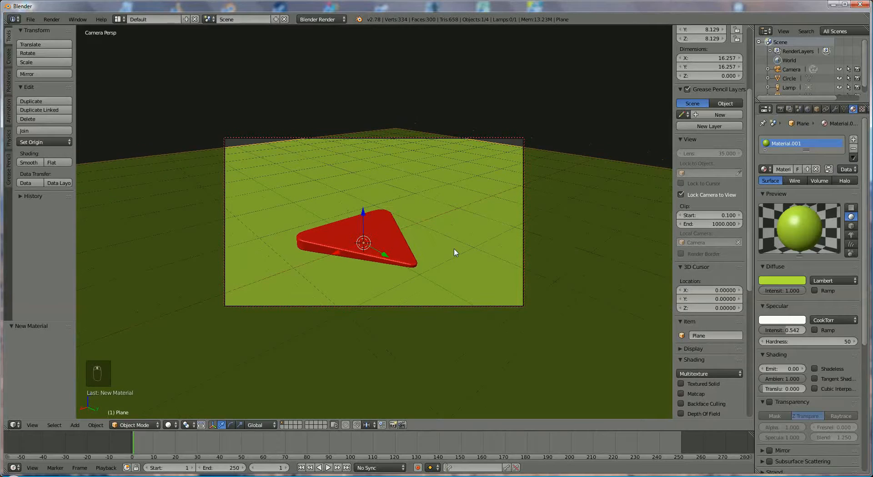
pyautogui.keyDown('shift'); pyautogui.scroll(-1, 454, 249); pyautogui.keyUp('shift')
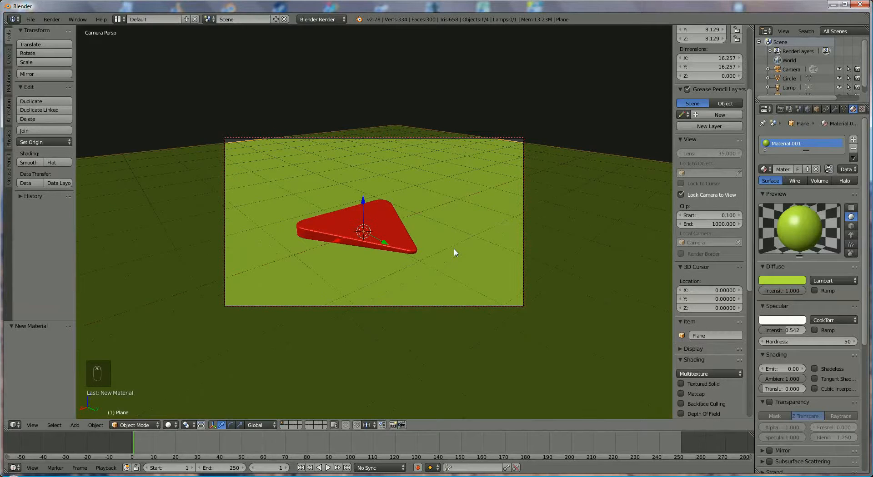
pyautogui.keyDown('shift'); pyautogui.scroll(-1, 454, 249); pyautogui.keyUp('shift')
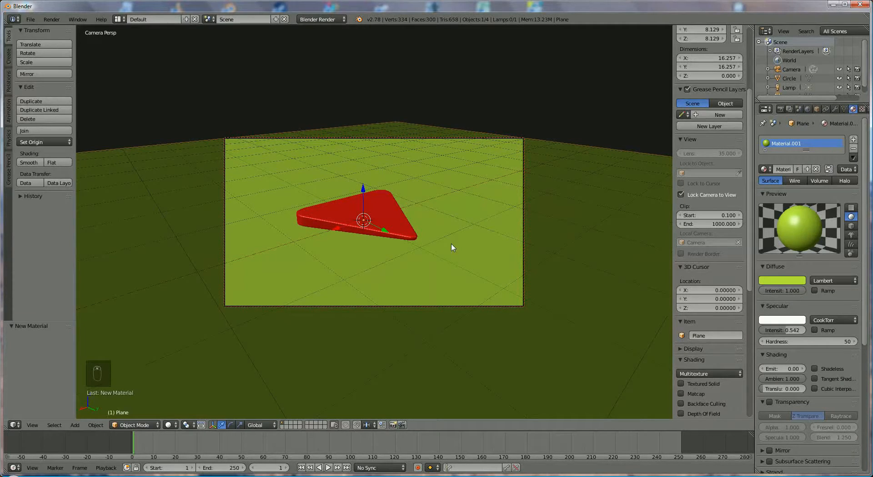
pyautogui.scroll(4, 451, 244)
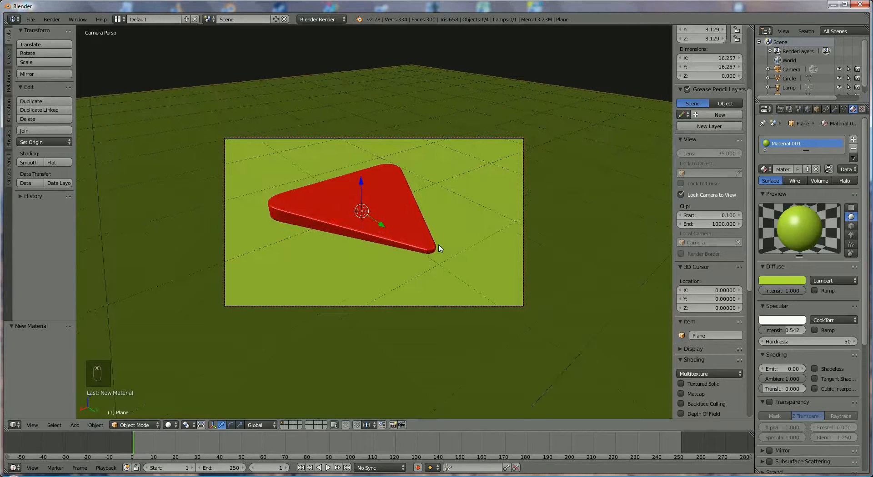
pyautogui.scroll(3, 447, 246)
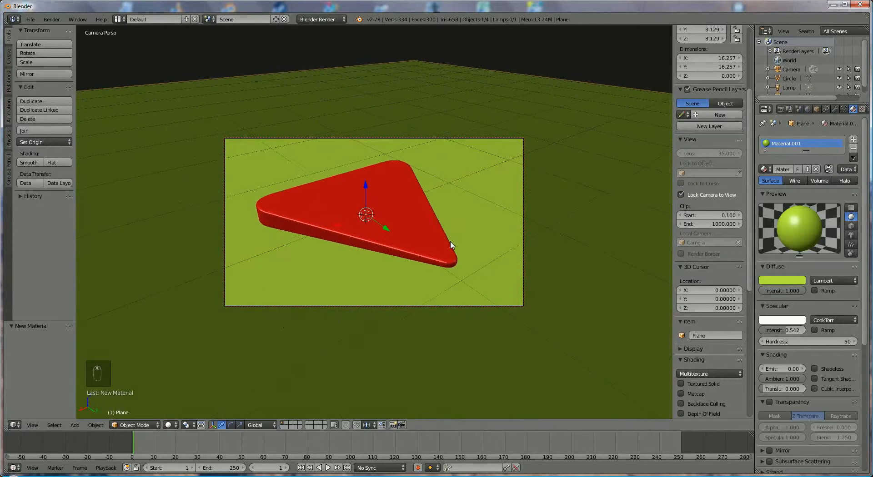
pyautogui.scroll(2, 454, 249)
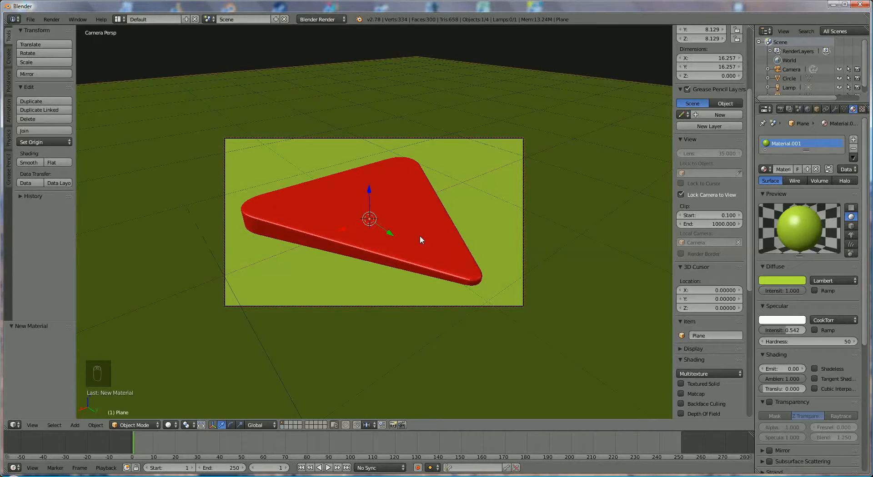
# Step: Leave the camera view and unlock the camera from the view
pyautogui.press('KP_0')
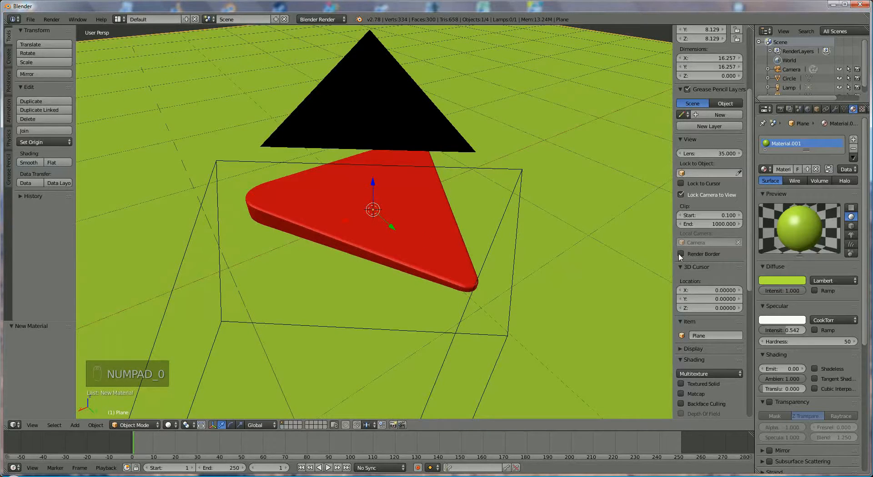
pyautogui.click(681, 195)
# Step: Select the lamp and move it about -2.777 along X and about -4.047 along Z, closer to the slab
pyautogui.moveTo(505, 291); pyautogui.dragTo(457, 281, button='middle')
pyautogui.scroll(-8, 457, 281)
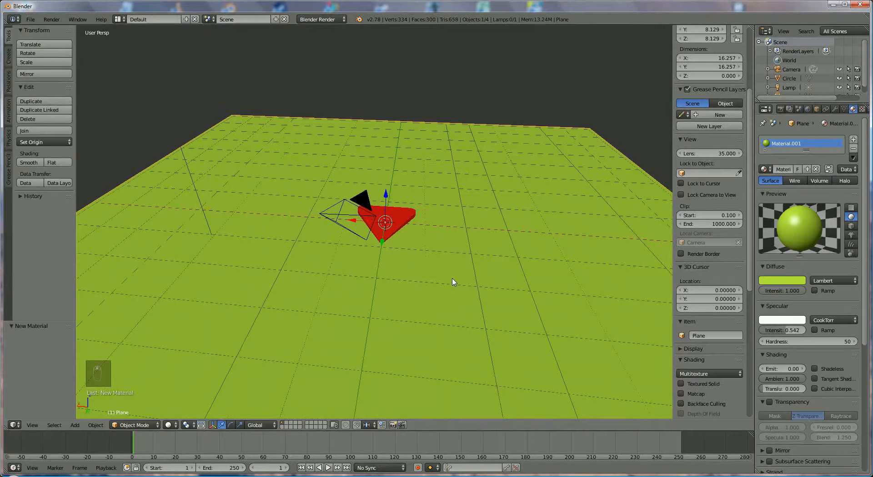
pyautogui.click(788, 89)
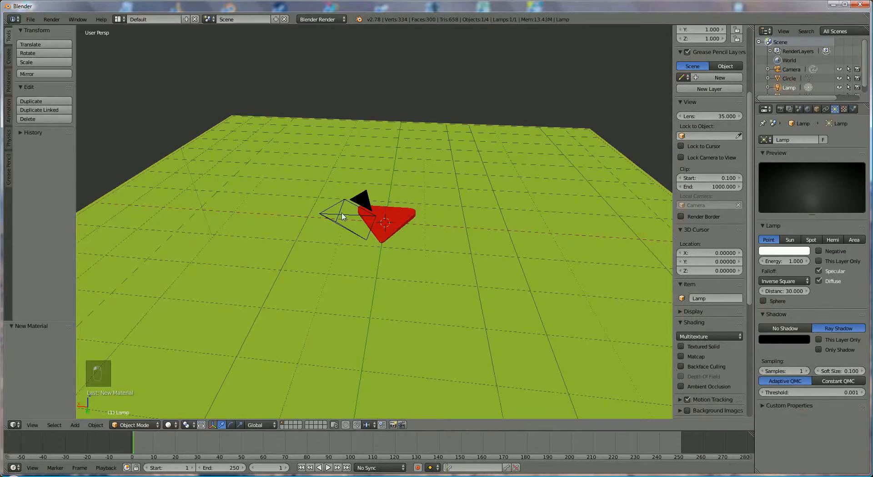
pyautogui.scroll(-1, 354, 227)
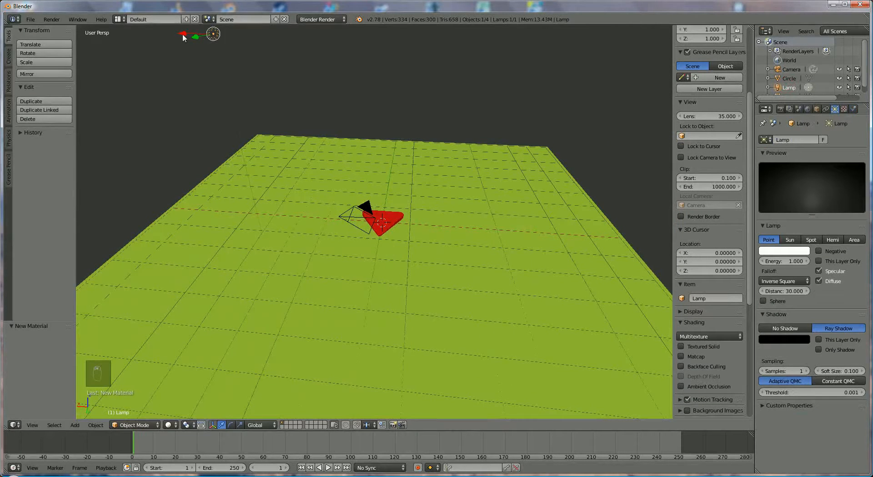
pyautogui.moveTo(183, 38); pyautogui.dragTo(305, 56)
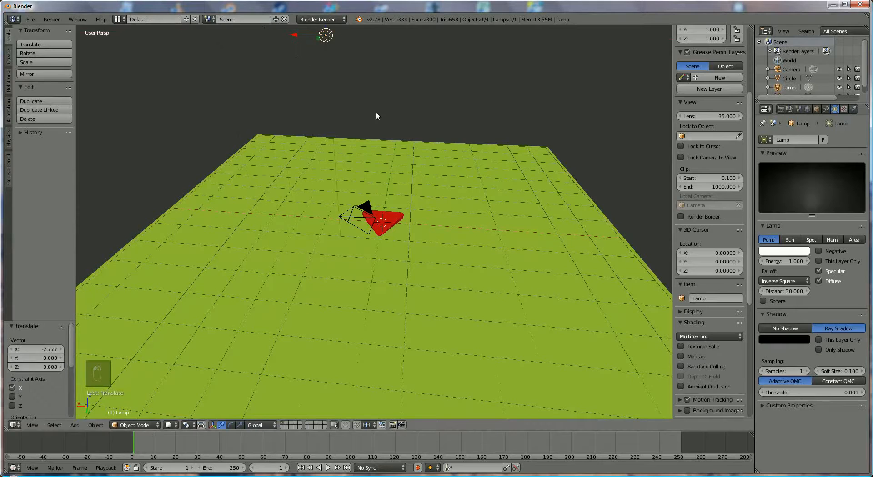
pyautogui.moveTo(376, 113); pyautogui.dragTo(361, 115, button='middle')
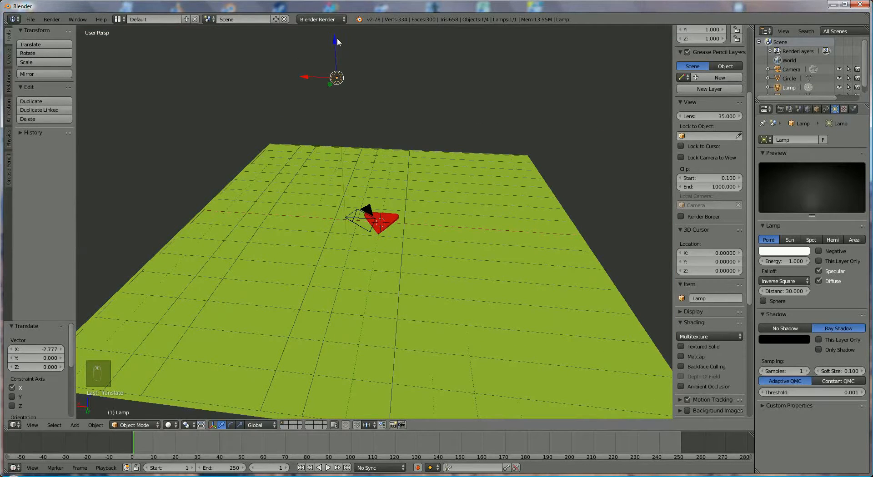
pyautogui.moveTo(337, 39); pyautogui.dragTo(373, 160)
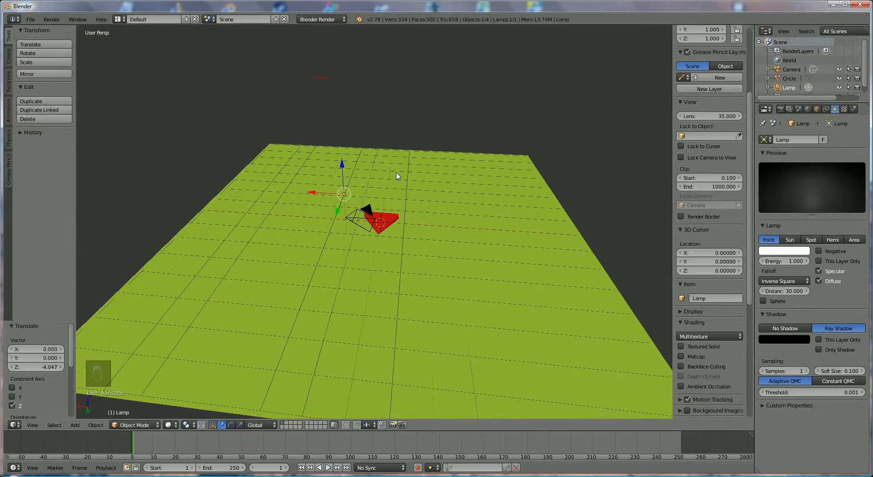
# Step: Move the lamp further along X towards the slab and lower it by about 0.418 along Z
pyautogui.scroll(3, 399, 175)
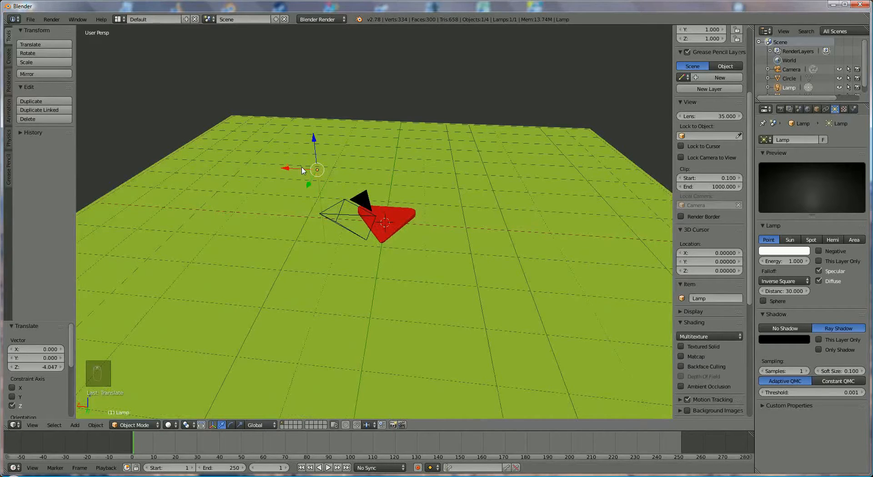
pyautogui.moveTo(302, 168); pyautogui.dragTo(390, 190)
pyautogui.moveTo(389, 244); pyautogui.dragTo(439, 229, button='middle')
pyautogui.moveTo(430, 121); pyautogui.dragTo(435, 143)
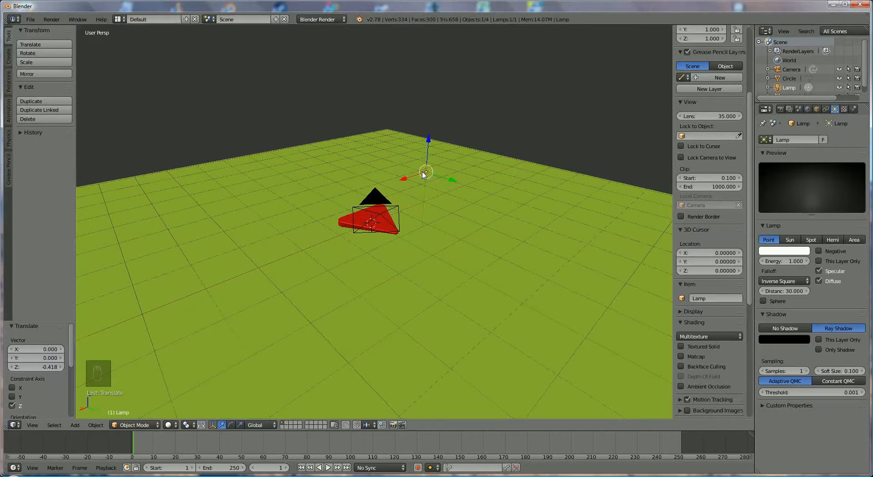
# Step: Duplicate the lamp and place the copy about 1.729 along X, -1.528 along Y and 0.037 along Z from the original
pyautogui.hotkey('shift', 'd')
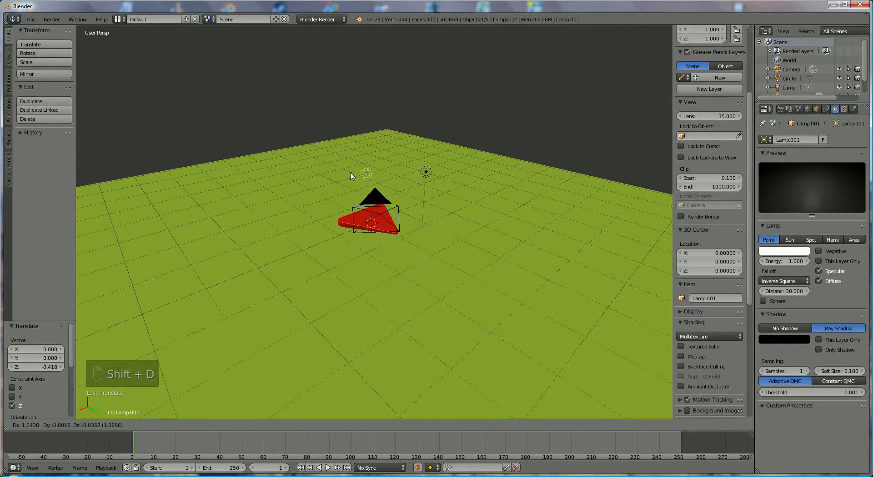
pyautogui.click(321, 172)
pyautogui.moveTo(382, 221); pyautogui.dragTo(508, 191, button='middle')
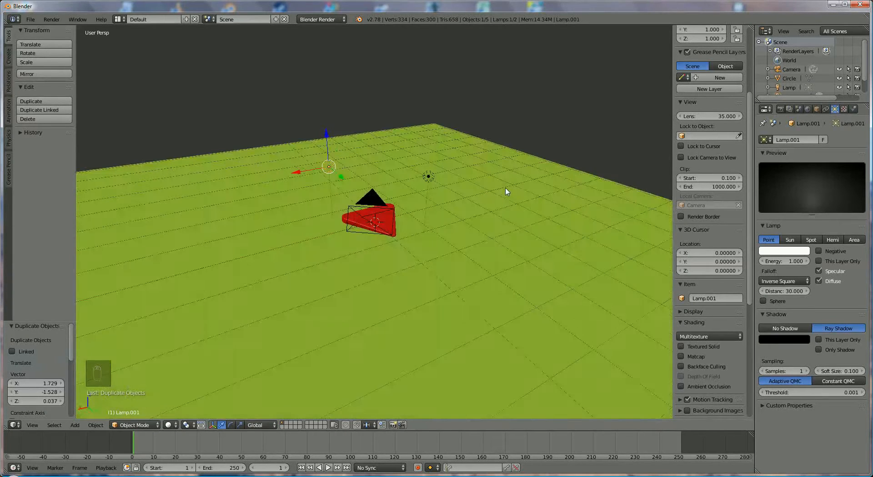
# Step: Select the green ground plane and scale it up by a factor of about 1.389
pyautogui.rightClick(508, 192)
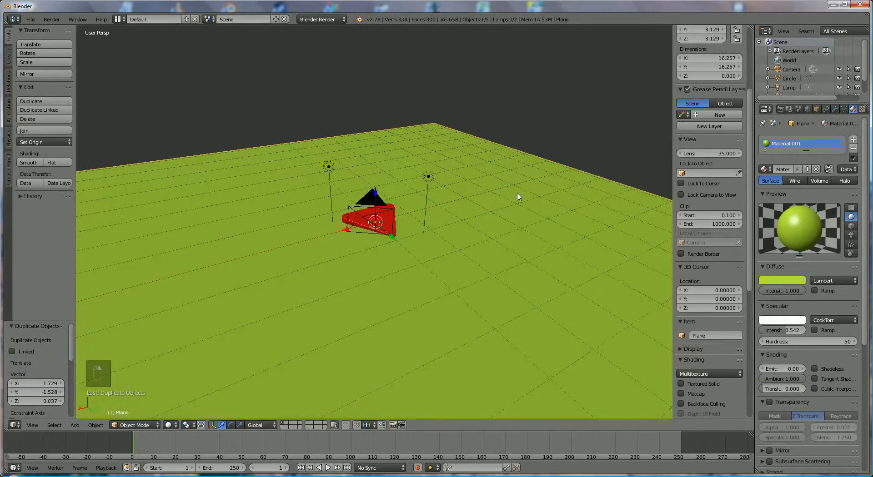
pyautogui.press('s')
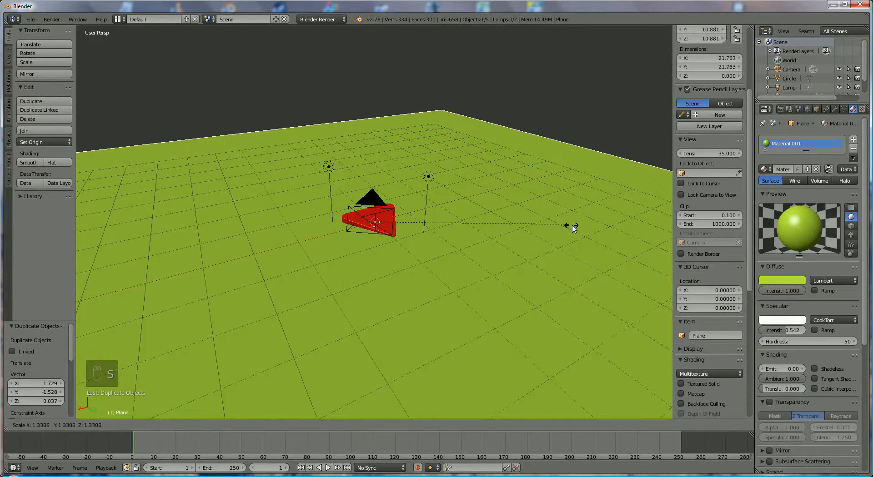
pyautogui.click(576, 226)
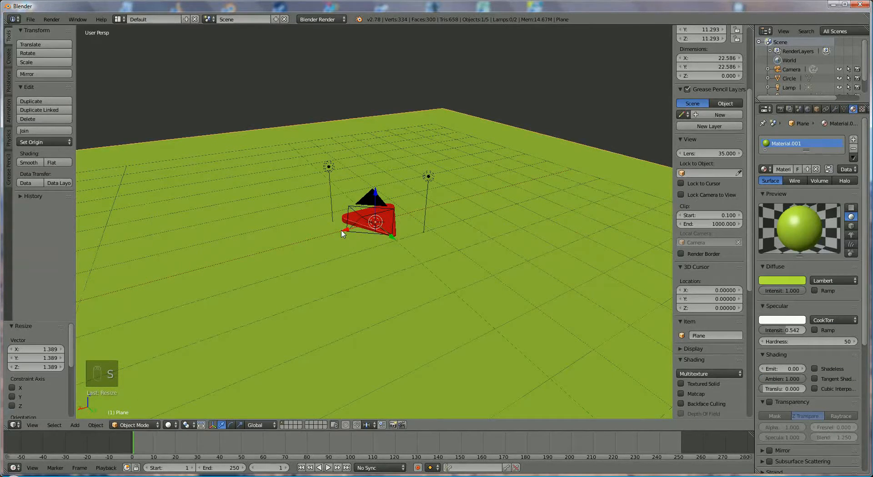
# Step: Move the ground plane about -3.156 along X and about -5.023 along Y
pyautogui.press('g')
pyautogui.press('x')
pyautogui.click(459, 231)
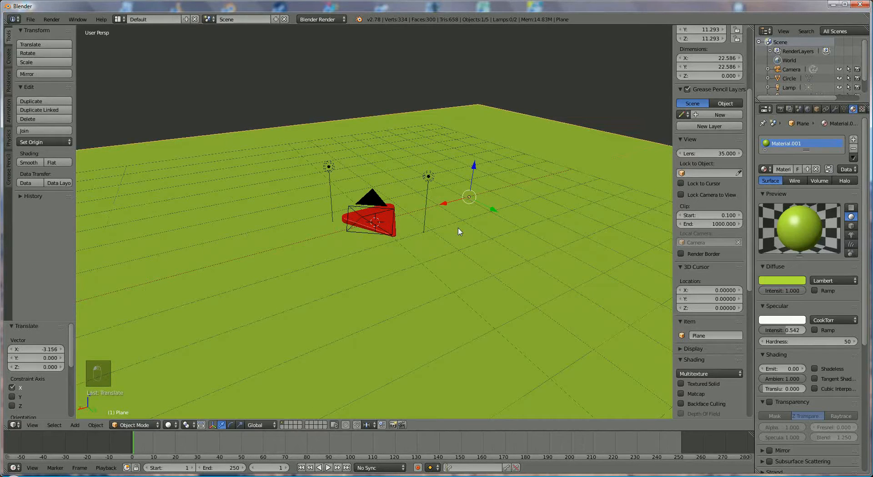
pyautogui.press('g')
pyautogui.press('y')
pyautogui.click(412, 153)
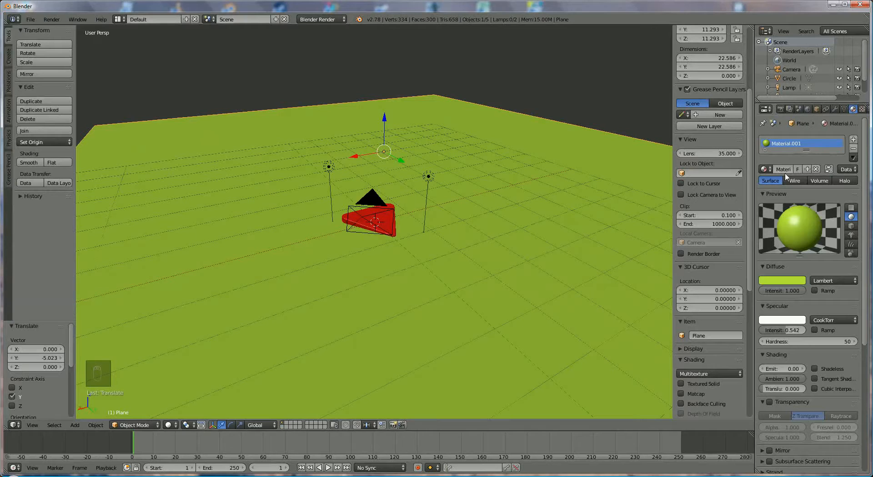
# Step: Set the render output format to JPEG and render the scene
pyautogui.click(781, 109)
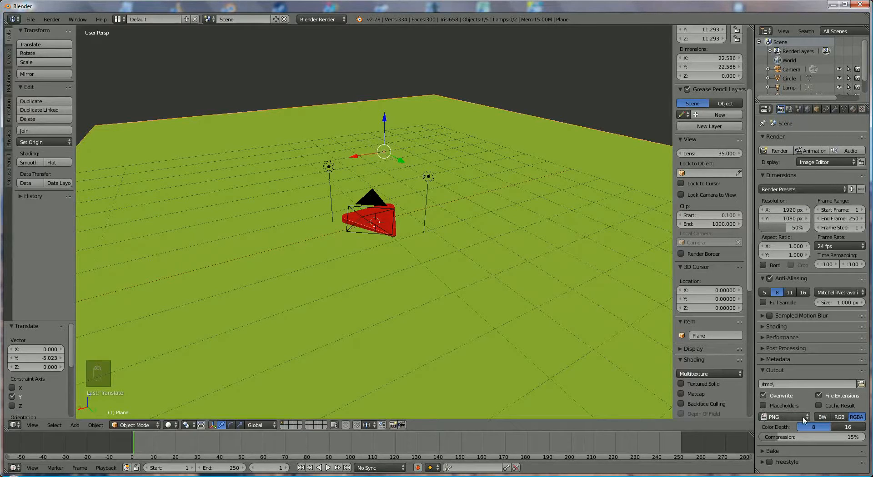
pyautogui.click(789, 419)
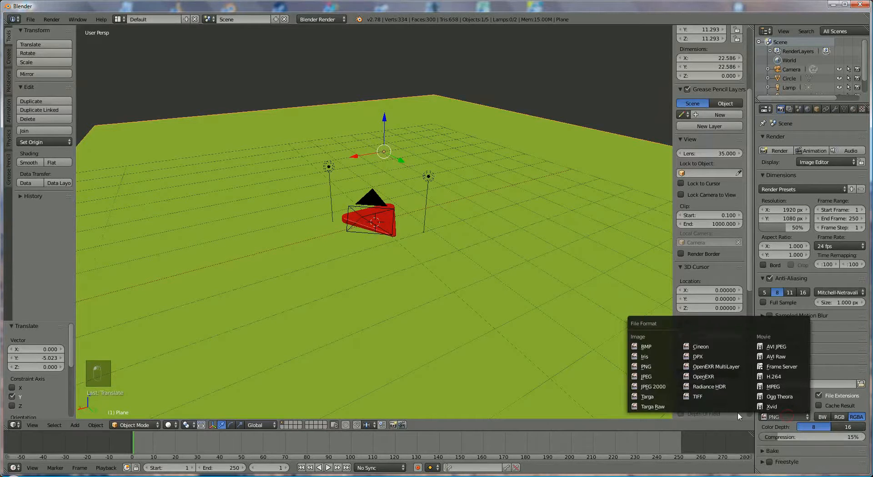
pyautogui.click(646, 377)
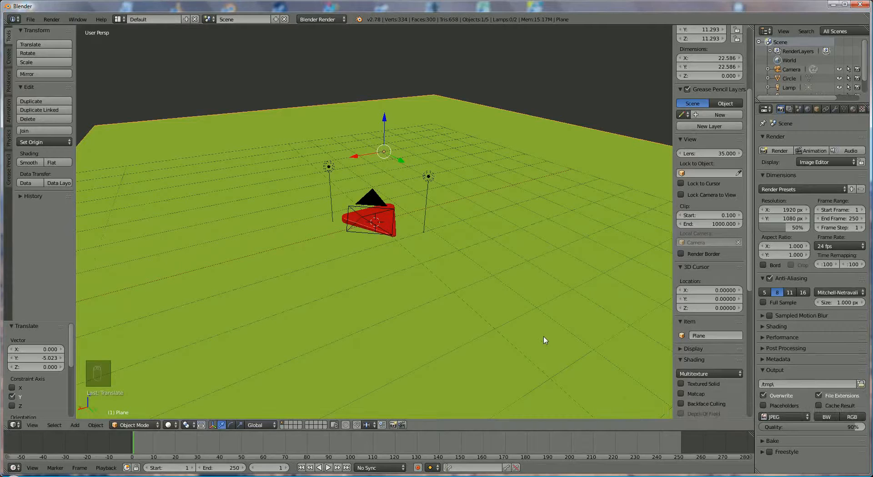
pyautogui.click(785, 153)
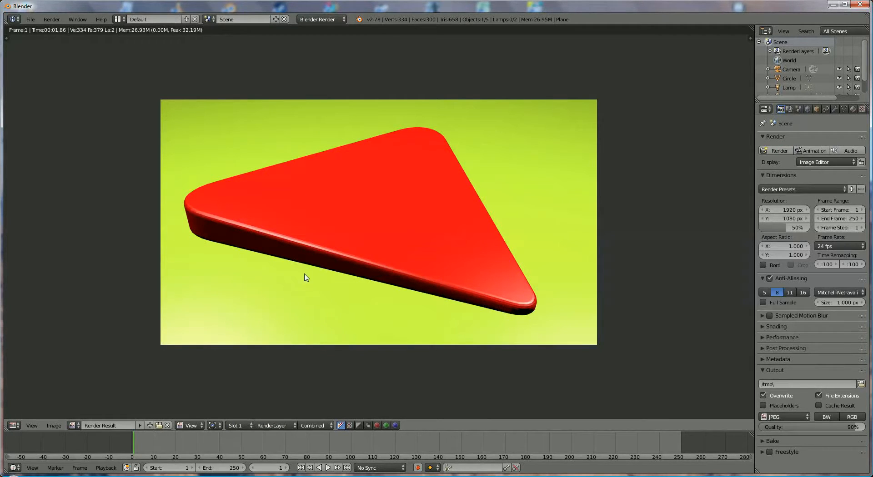
# Step: Return to the 3D View, move the duplicated lamp about 1.007 along Y and raise it about 0.295 along Z
pyautogui.click(14, 426)
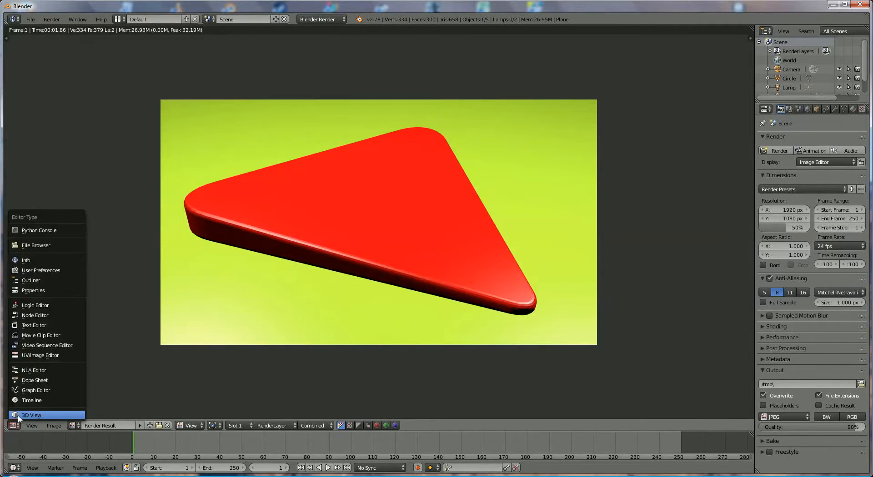
pyautogui.click(27, 416)
pyautogui.moveTo(335, 244); pyautogui.dragTo(370, 211, button='middle')
pyautogui.rightClick(330, 188)
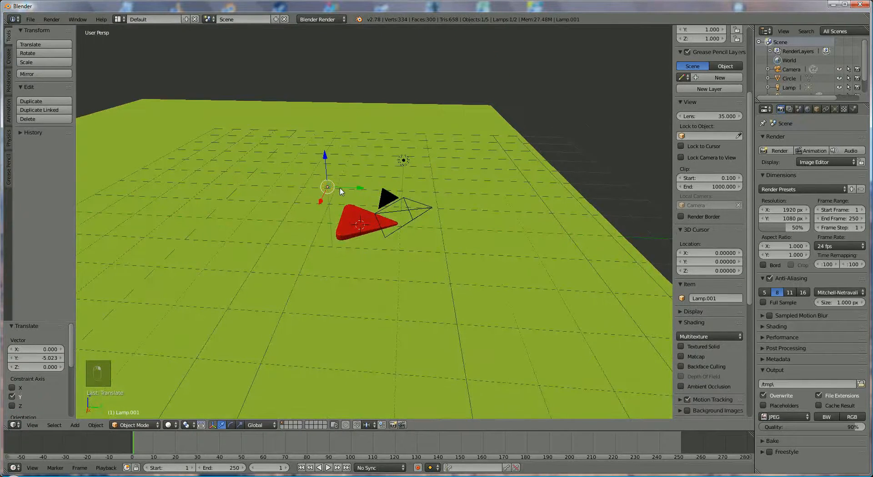
pyautogui.moveTo(362, 189); pyautogui.dragTo(407, 196)
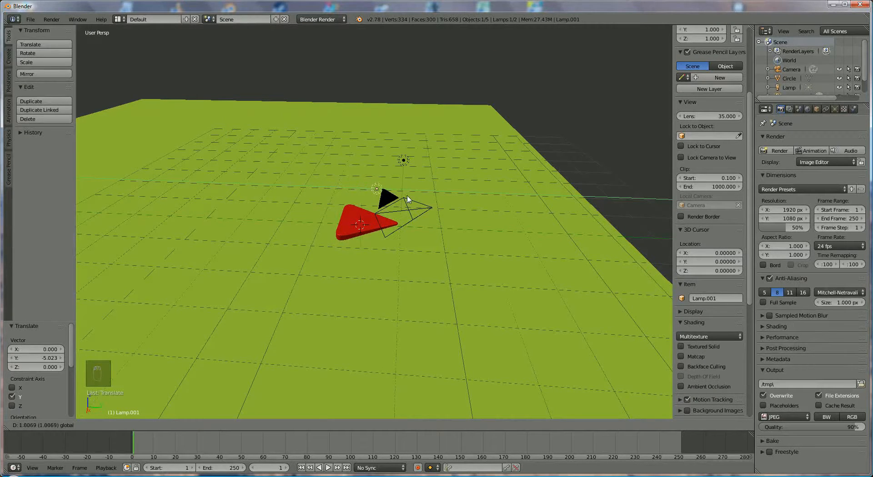
pyautogui.moveTo(378, 157); pyautogui.dragTo(401, 99)
pyautogui.rightClick(403, 160)
pyautogui.rightClick(379, 169)
pyautogui.moveTo(374, 130); pyautogui.dragTo(376, 130)
# Step: Apply smooth shading to the red slab and render the scene again
pyautogui.moveTo(445, 255); pyautogui.dragTo(398, 292, button='middle')
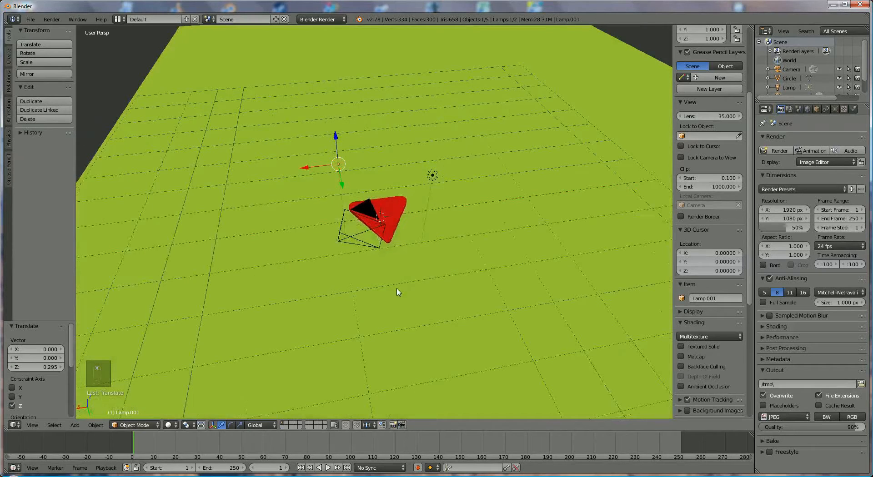
pyautogui.scroll(4, 437, 258)
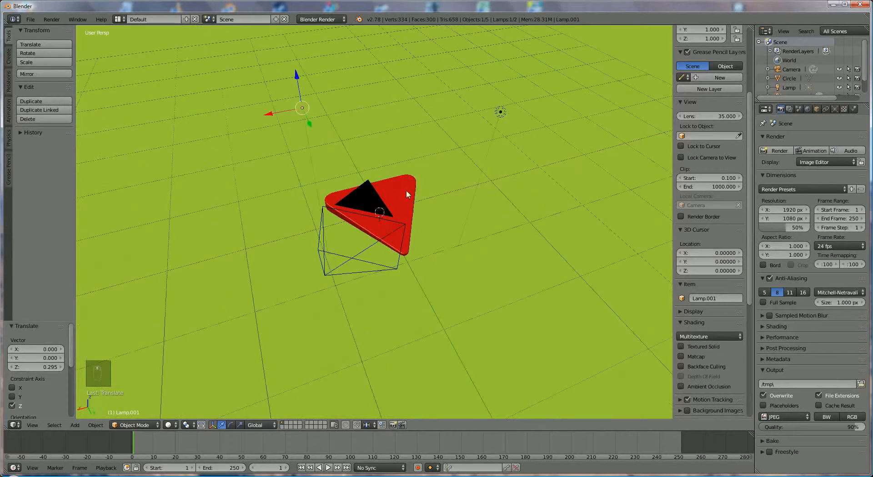
pyautogui.rightClick(403, 187)
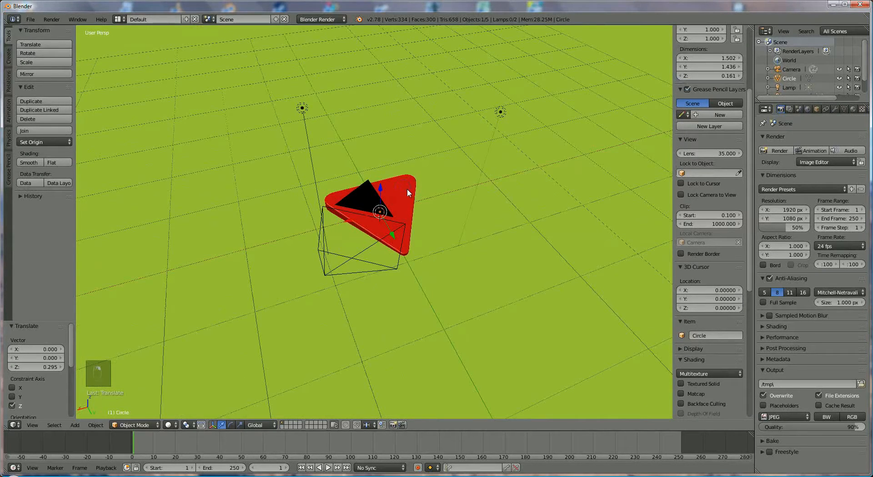
pyautogui.click(29, 163)
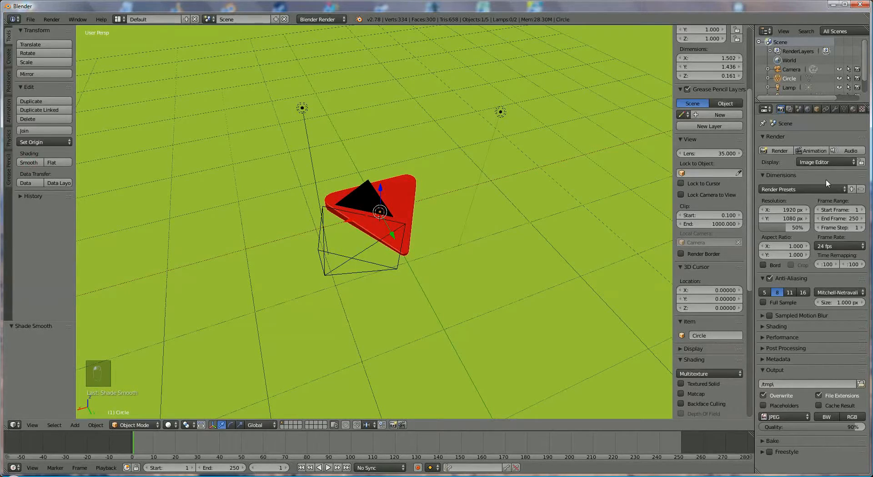
pyautogui.click(778, 150)
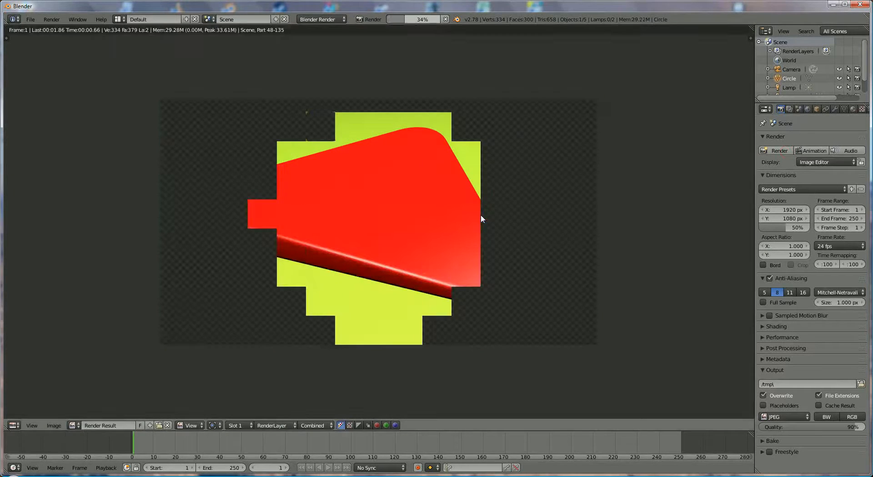